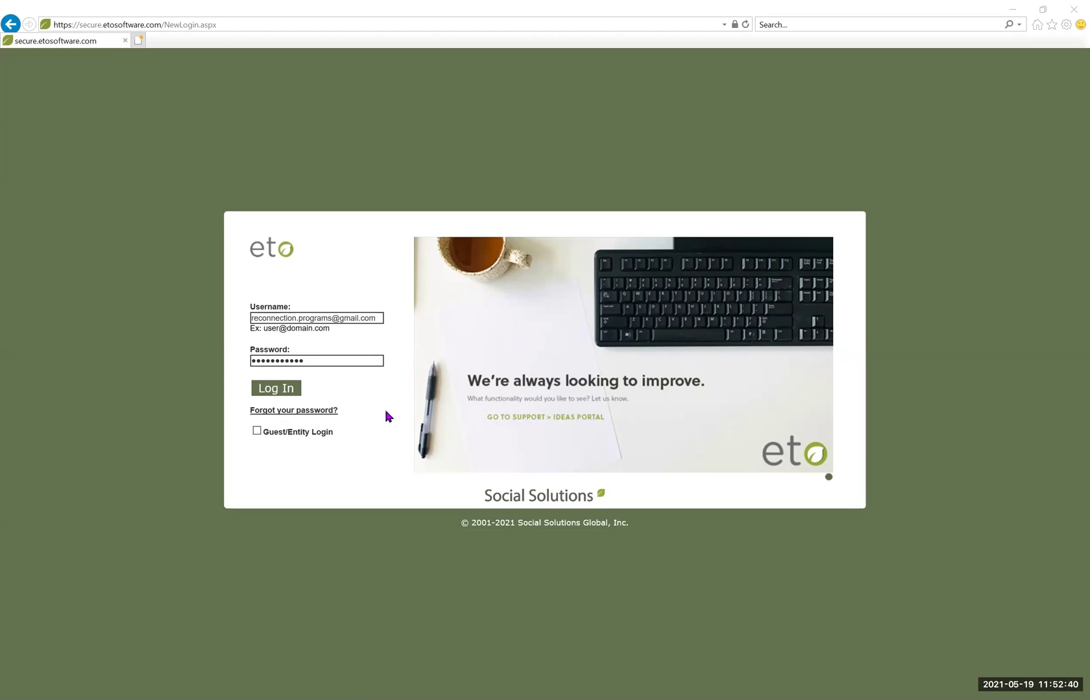
- Log in, fill in the profile's zip code and set the time zone to (UTC-05:00) Eastern Time (US & Canada)
{"action": "left_click", "coordinate": [276, 391]}
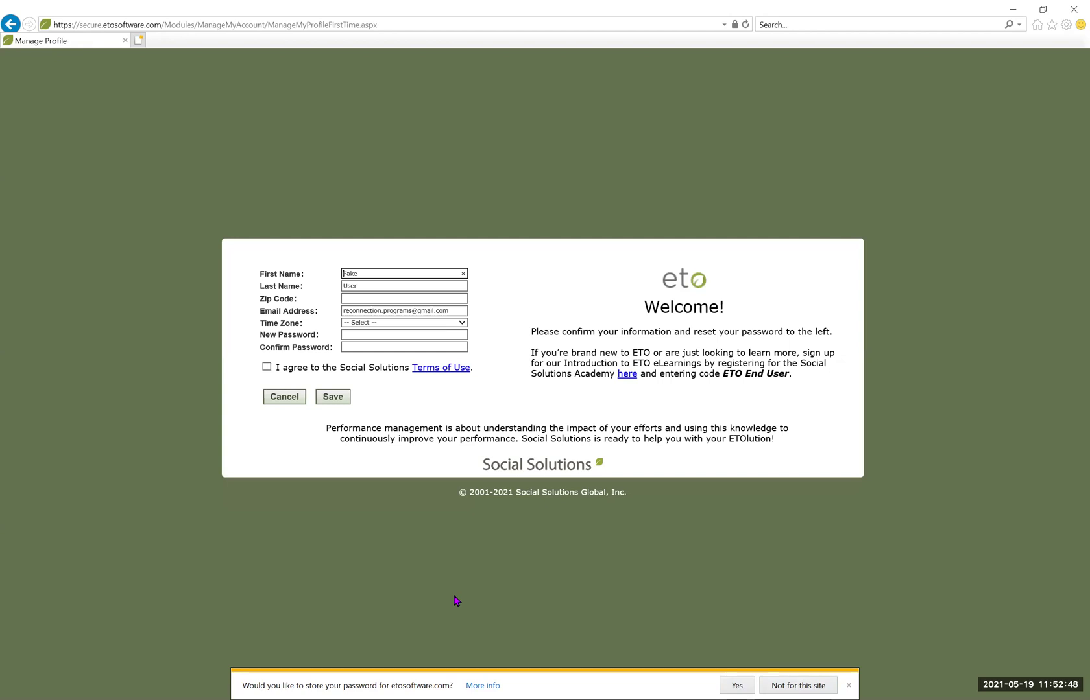
{"action": "left_click", "coordinate": [395, 299]}
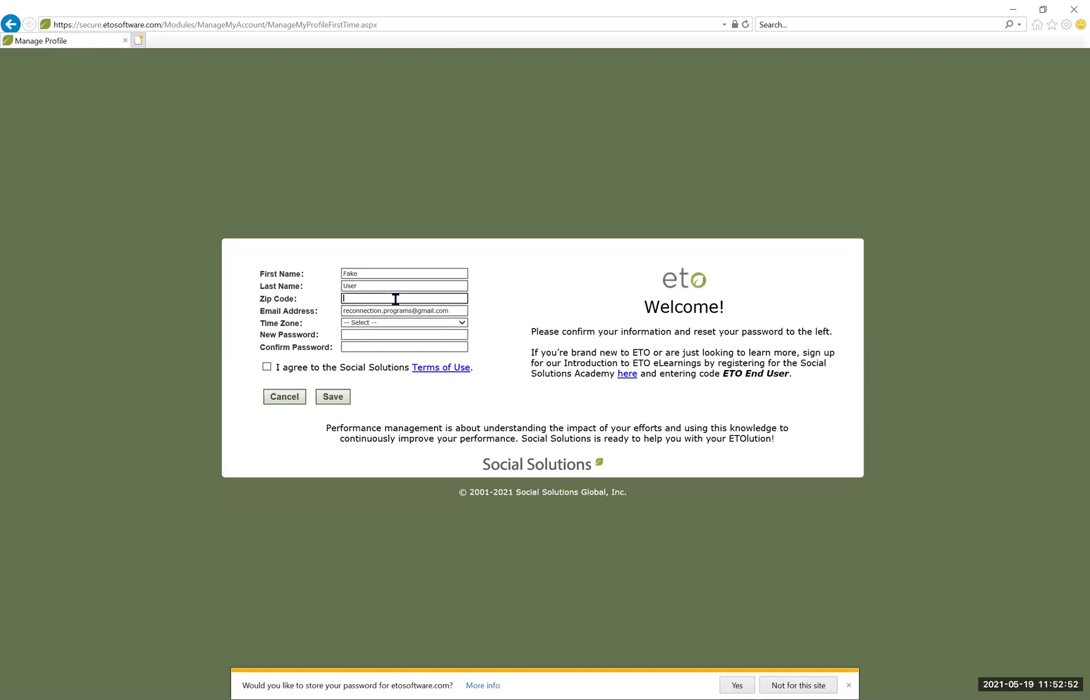
{"action": "type", "text": "44106"}
{"action": "left_click", "coordinate": [462, 327]}
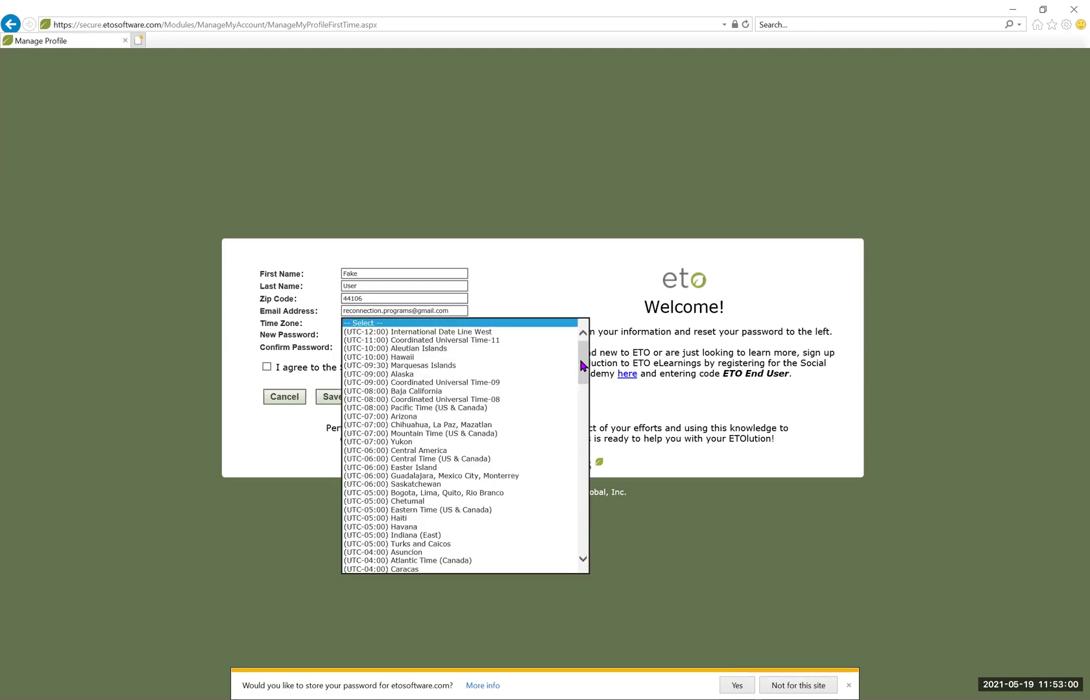
{"action": "scroll", "coordinate": [582, 394], "scroll_direction": "down", "scroll_amount": 7}
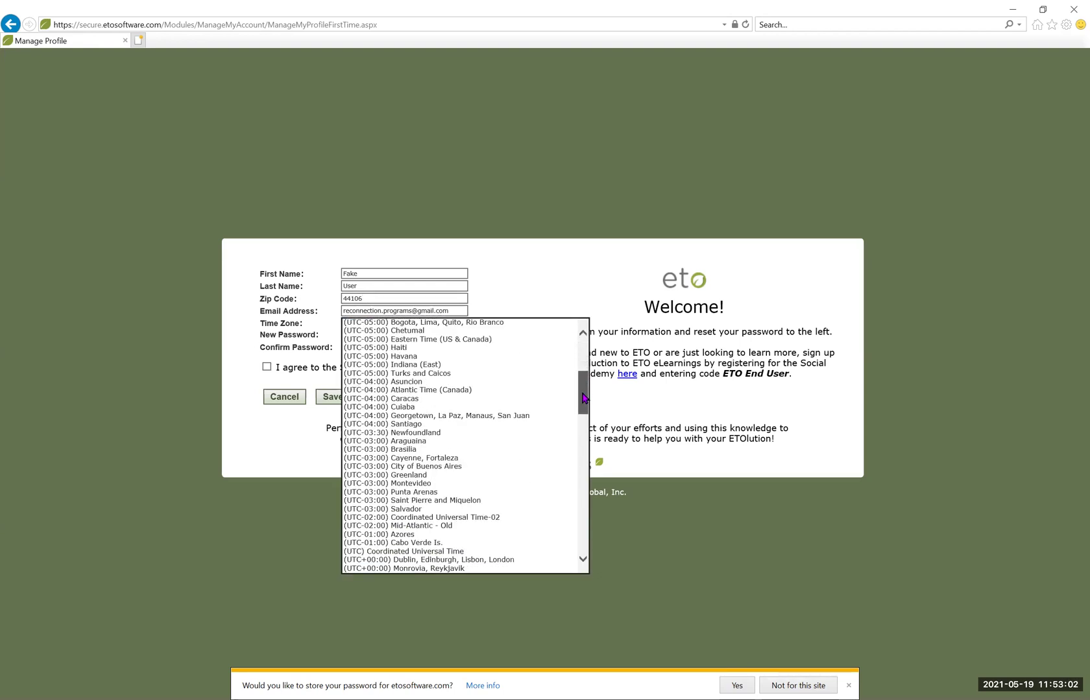
{"action": "left_click_drag", "start_coordinate": [582, 394], "coordinate": [582, 391]}
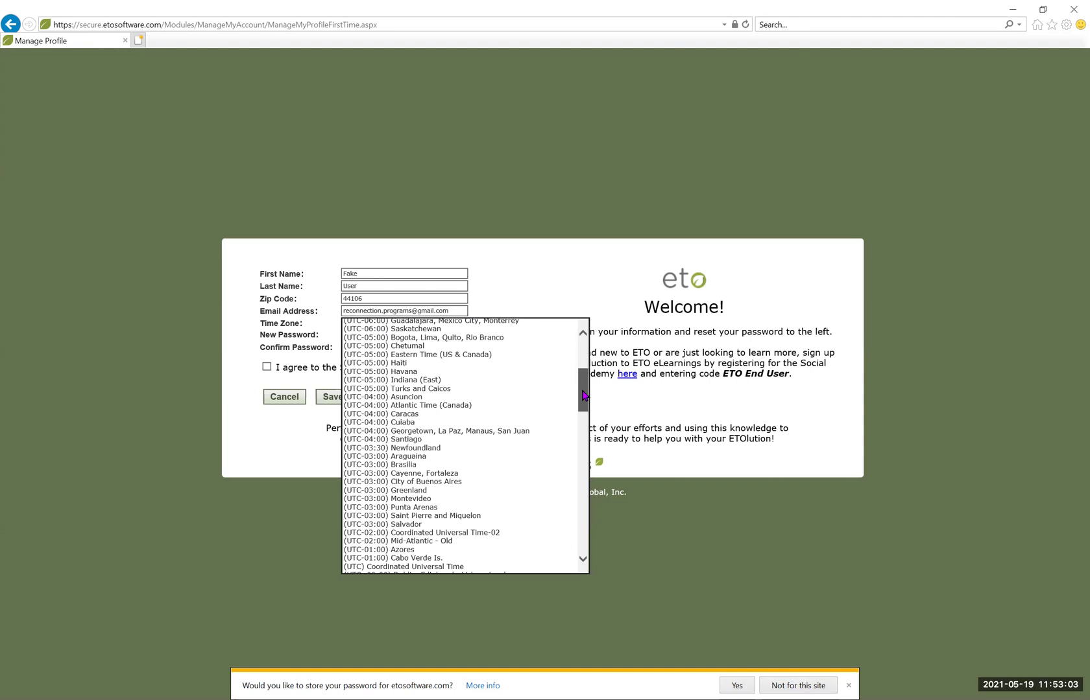
{"action": "left_click", "coordinate": [457, 356]}
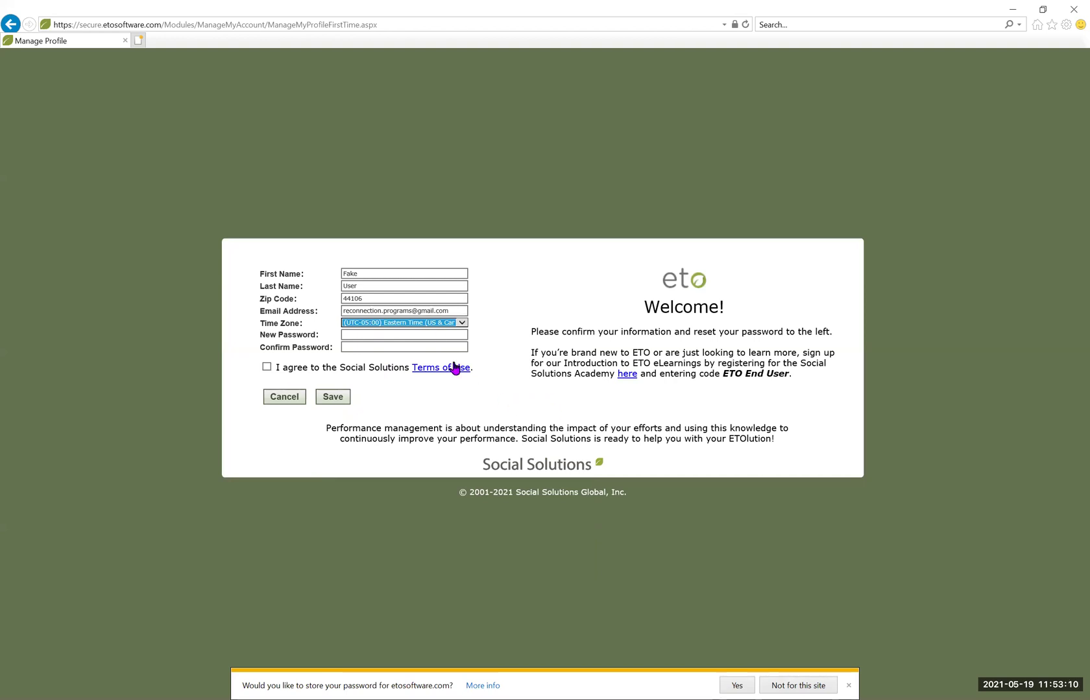
- Enter and confirm a new account password, accept the Terms of Use and submit the profile
{"action": "left_click", "coordinate": [442, 334]}
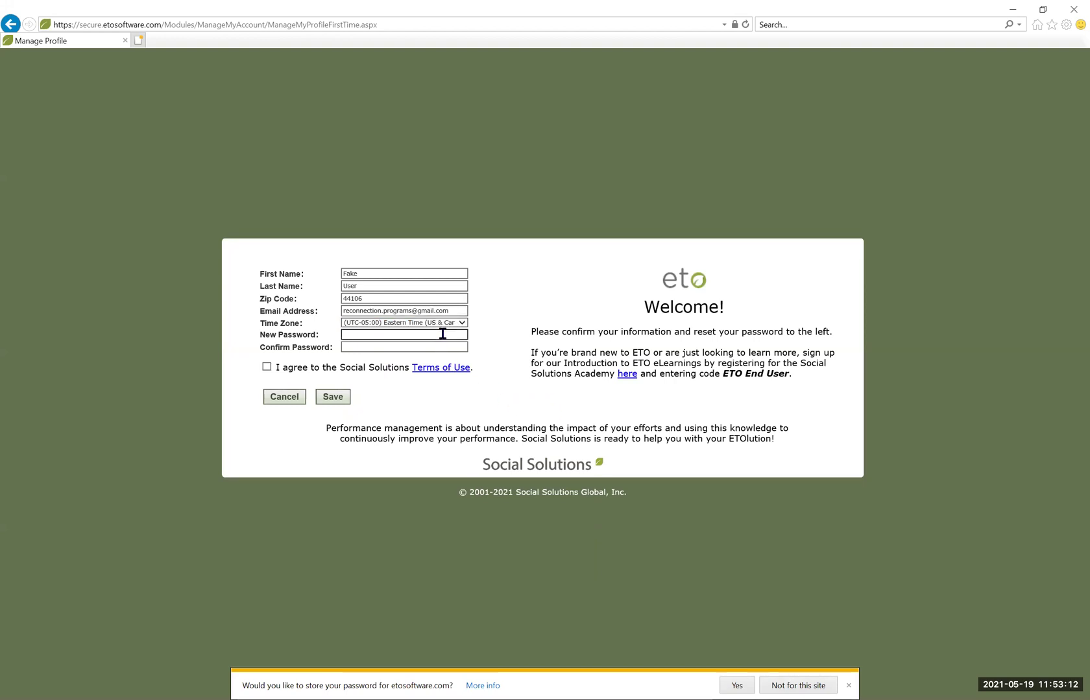
{"action": "type", "text": "••••••••"}
{"action": "left_click", "coordinate": [436, 346]}
{"action": "left_click", "coordinate": [426, 364]}
{"action": "type", "text": "•••••••••"}
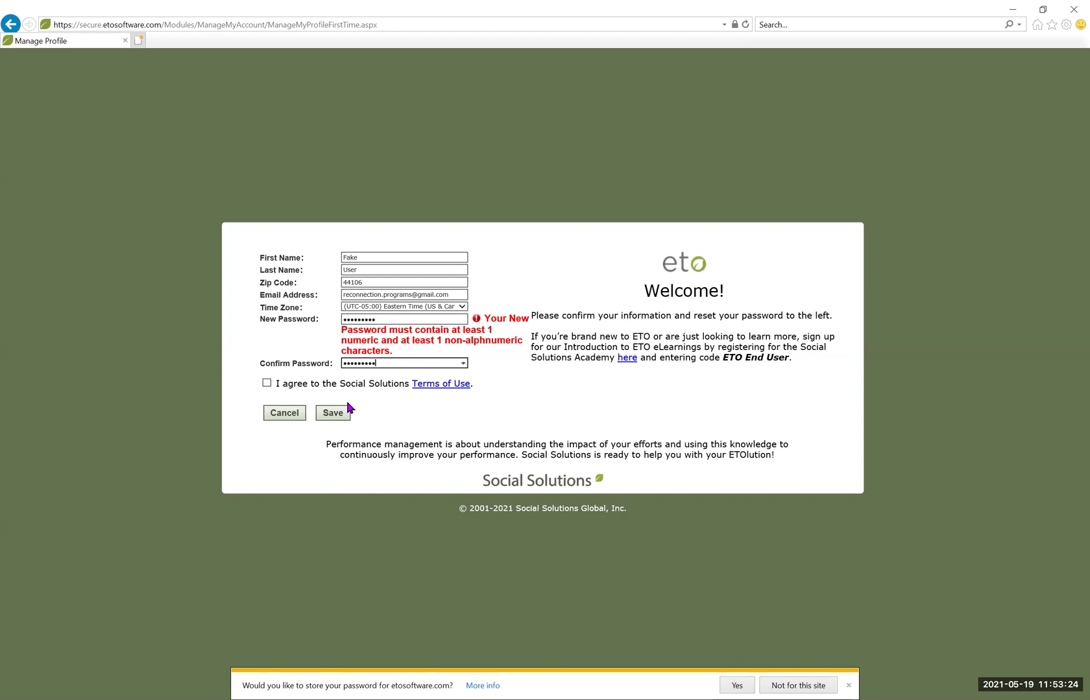
{"action": "left_click", "coordinate": [266, 383]}
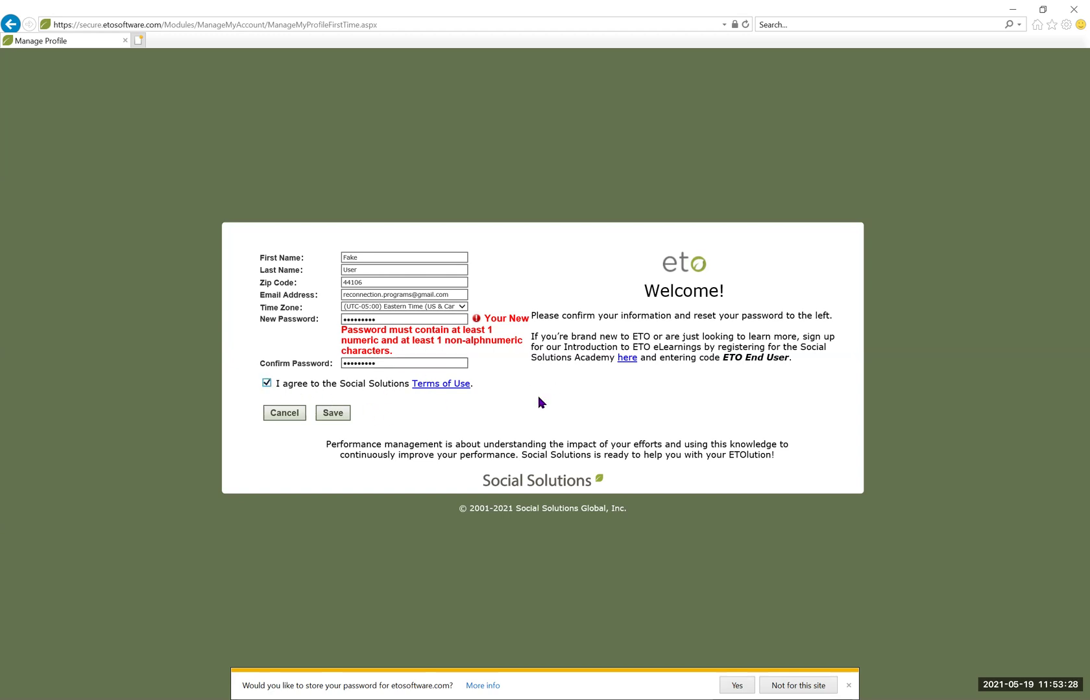
{"action": "left_click", "coordinate": [333, 413]}
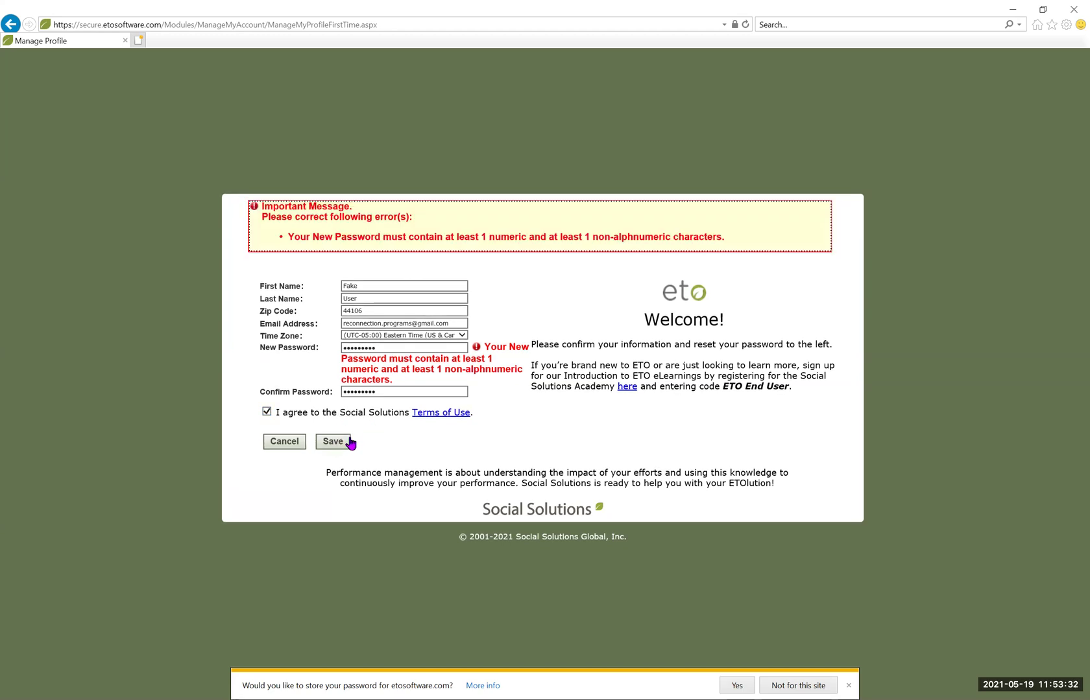
- Replace the new password and its confirmation with a compliant one, save the profile and dismiss the offer to store the password
{"action": "left_click", "coordinate": [403, 393]}
{"action": "key", "text": "BackSpace"}
{"action": "key", "text": "BackSpace"}
{"action": "key", "text": "BackSpace"}
{"action": "key", "text": "BackSpace"}
{"action": "key", "text": "BackSpace"}
{"action": "key", "text": "BackSpace"}
{"action": "key", "text": "BackSpace"}
{"action": "key", "text": "BackSpace"}
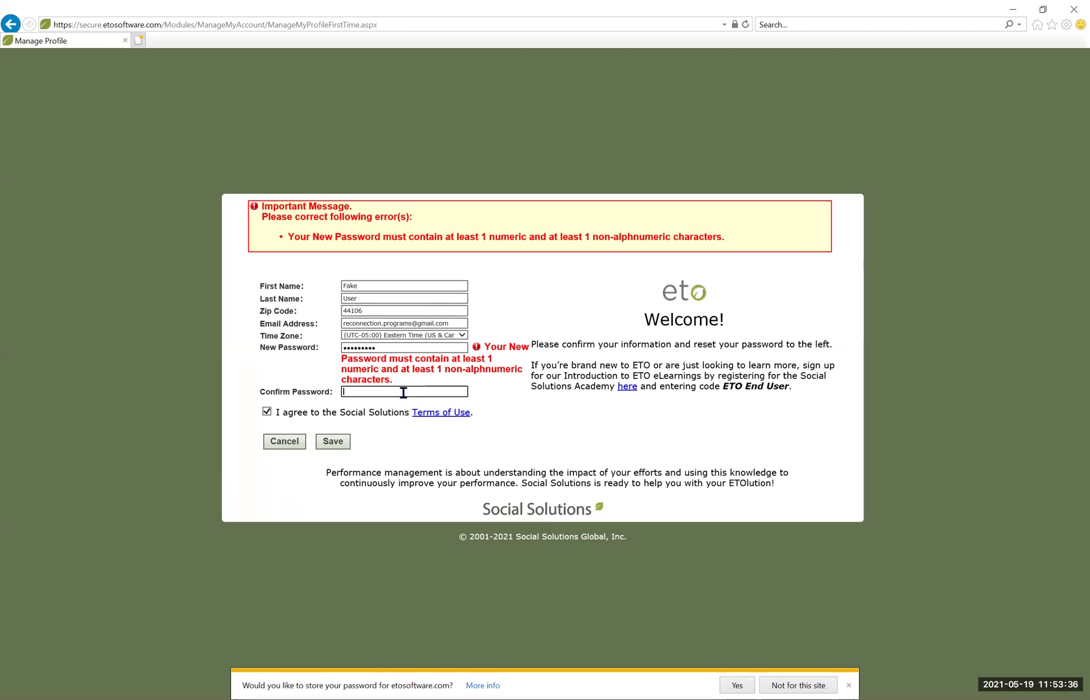
{"action": "type", "text": "•••••••"}
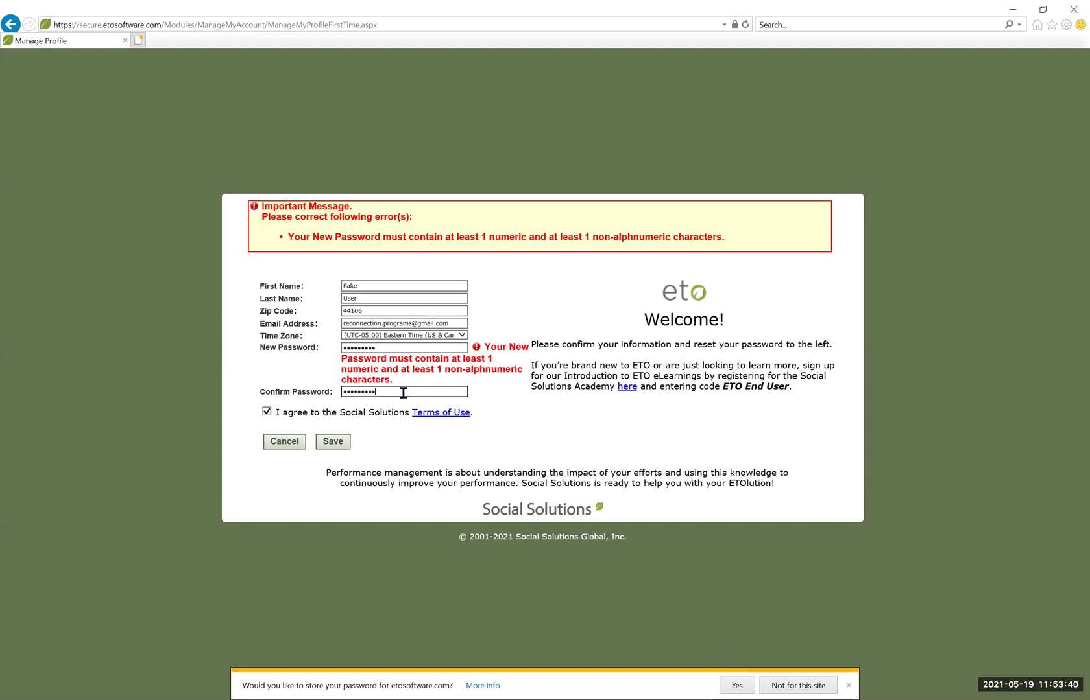
{"action": "left_click", "coordinate": [406, 349]}
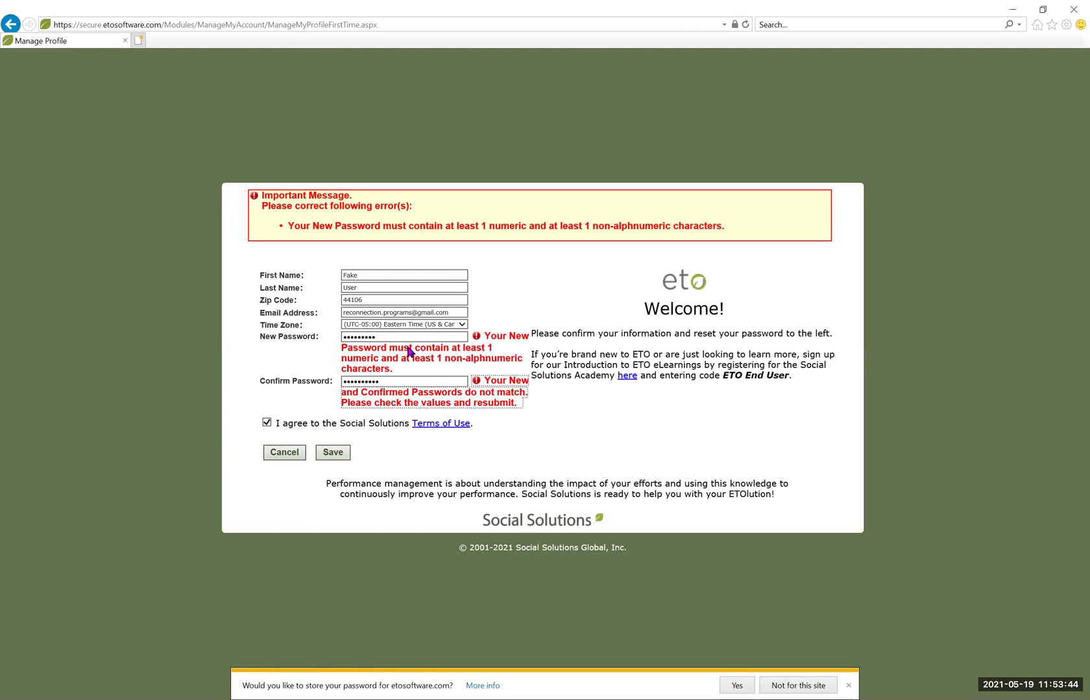
{"action": "left_click", "coordinate": [406, 337]}
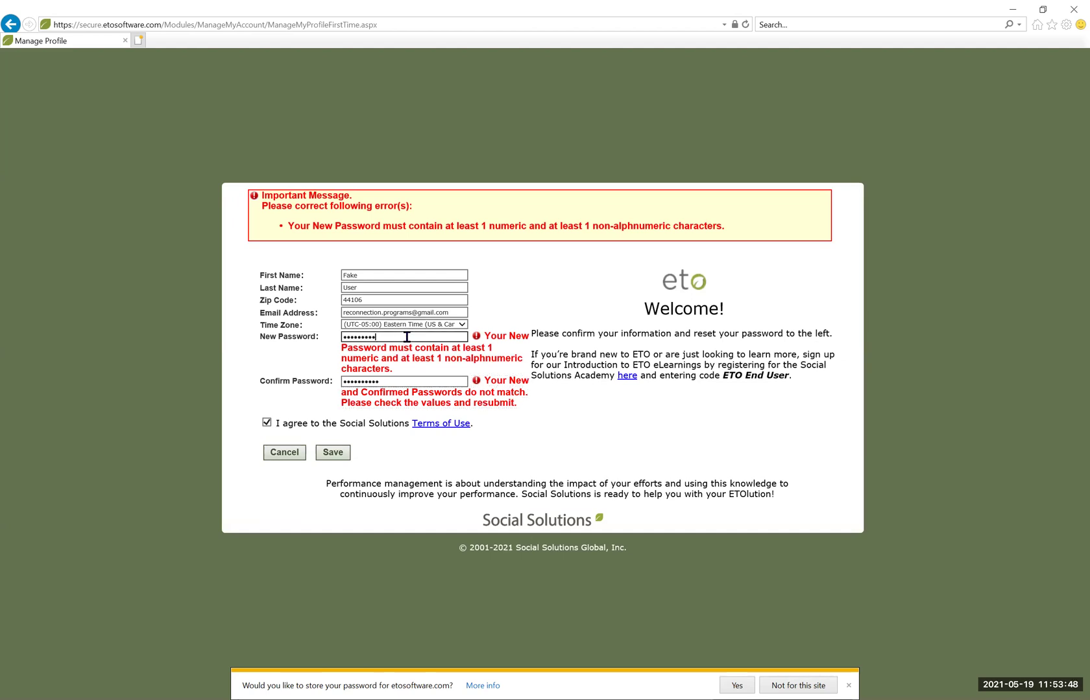
{"action": "left_click", "coordinate": [339, 452]}
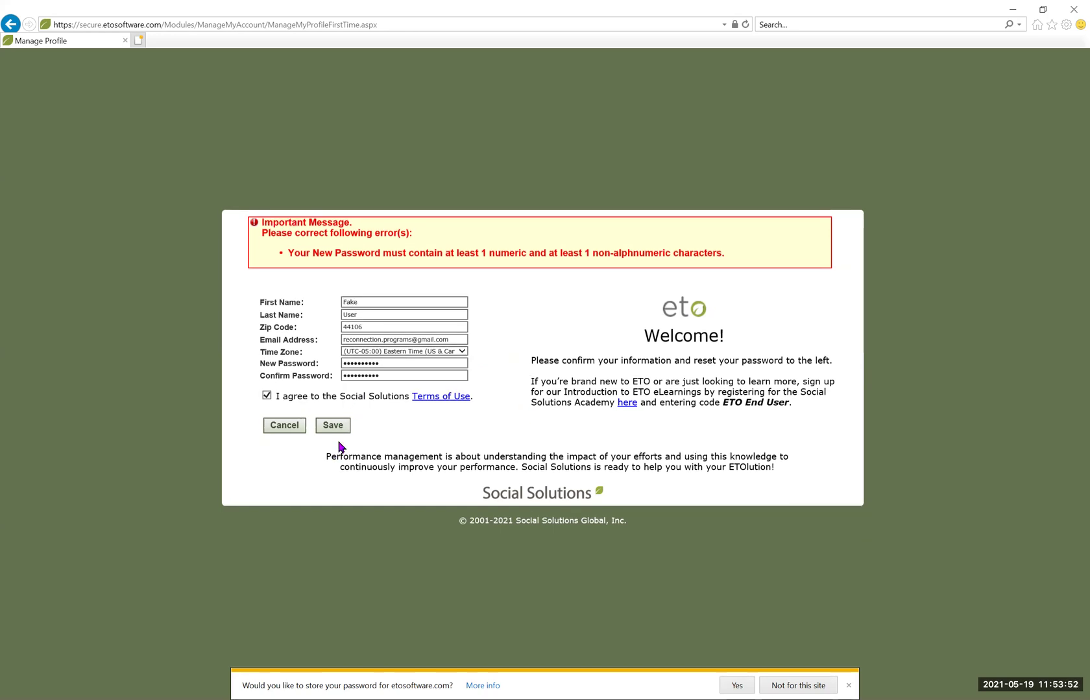
{"action": "left_click", "coordinate": [333, 426]}
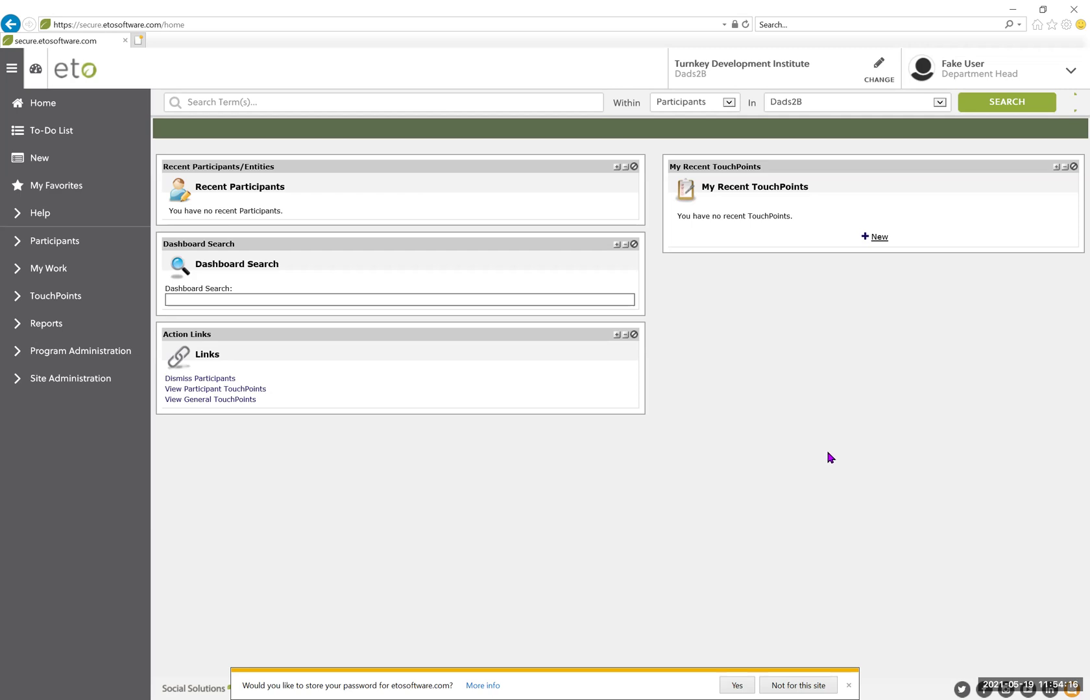
{"action": "left_click", "coordinate": [848, 685]}
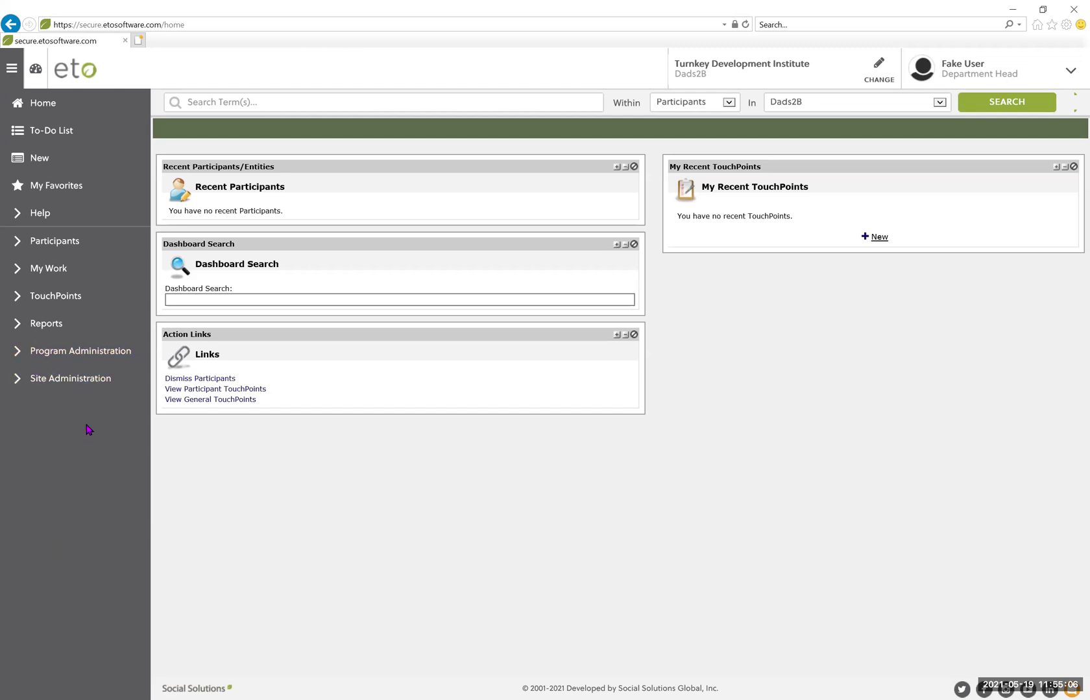
- Collapse and restore the side navigation, look through the Participants and TouchPoints options, and return to the dashboard
{"action": "left_click", "coordinate": [13, 71]}
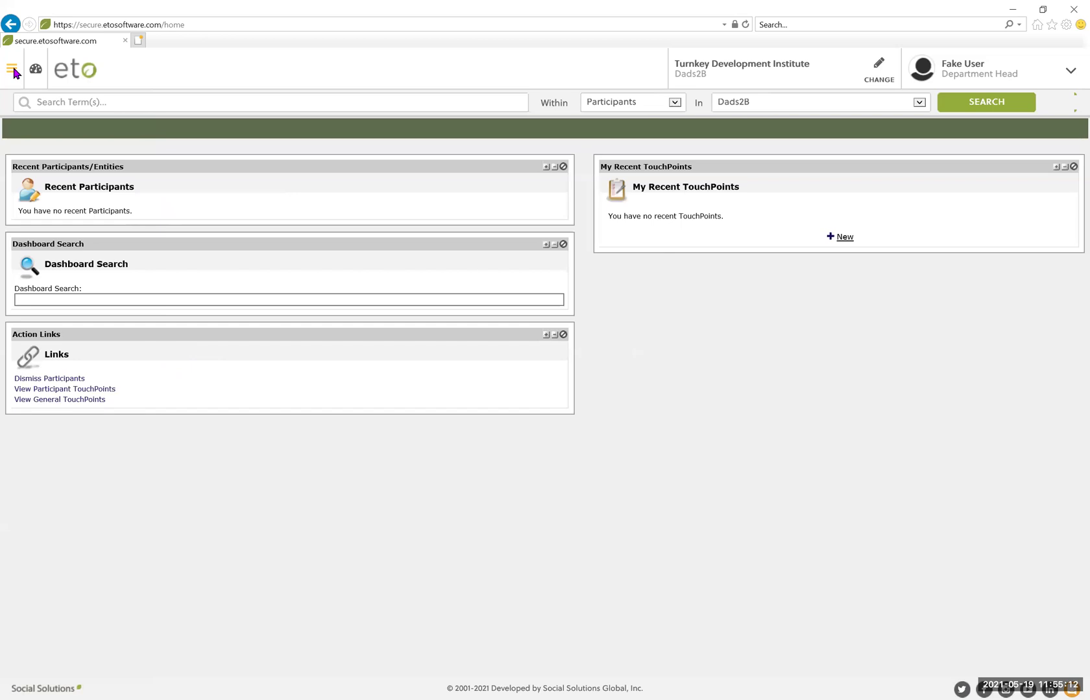
{"action": "left_click", "coordinate": [13, 70]}
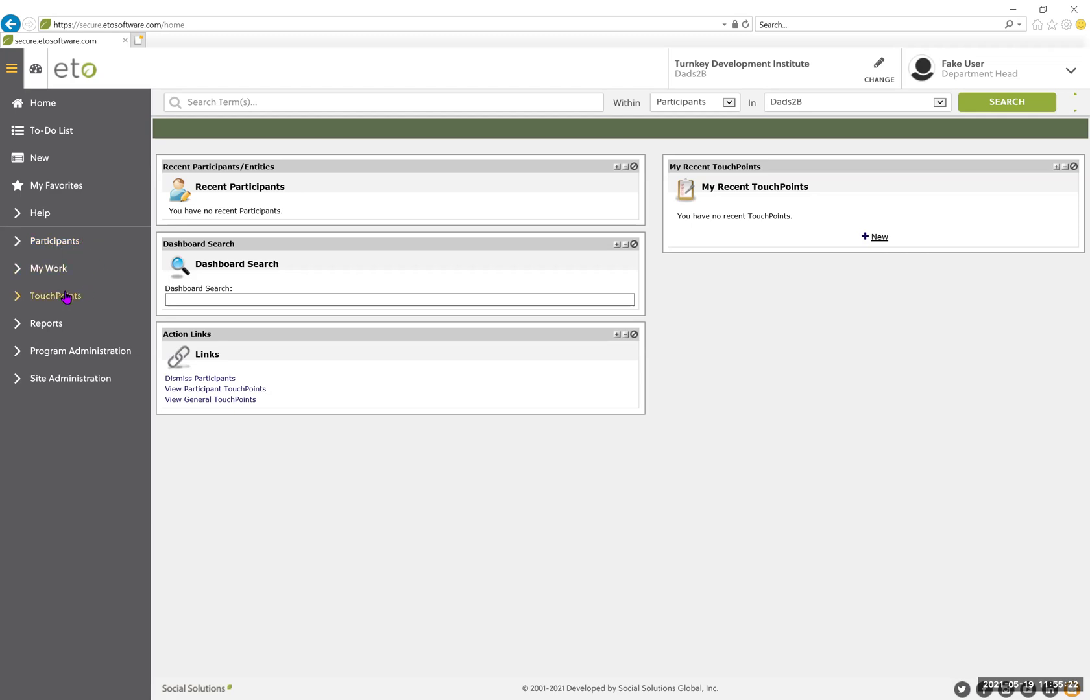
{"action": "left_click", "coordinate": [68, 244]}
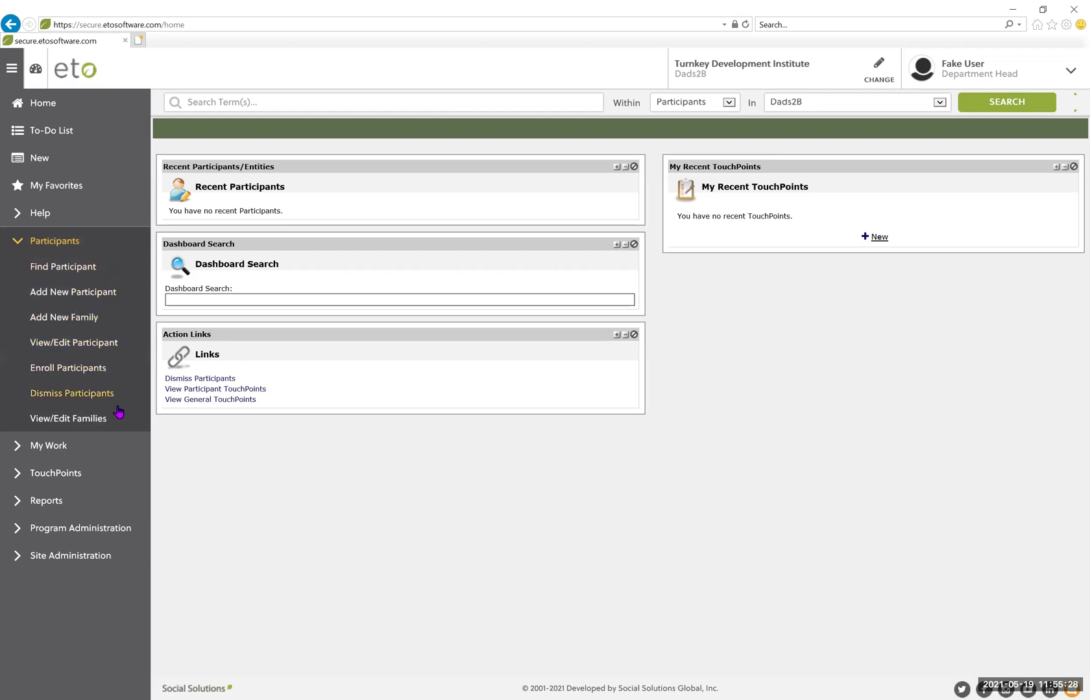
{"action": "left_click", "coordinate": [63, 480]}
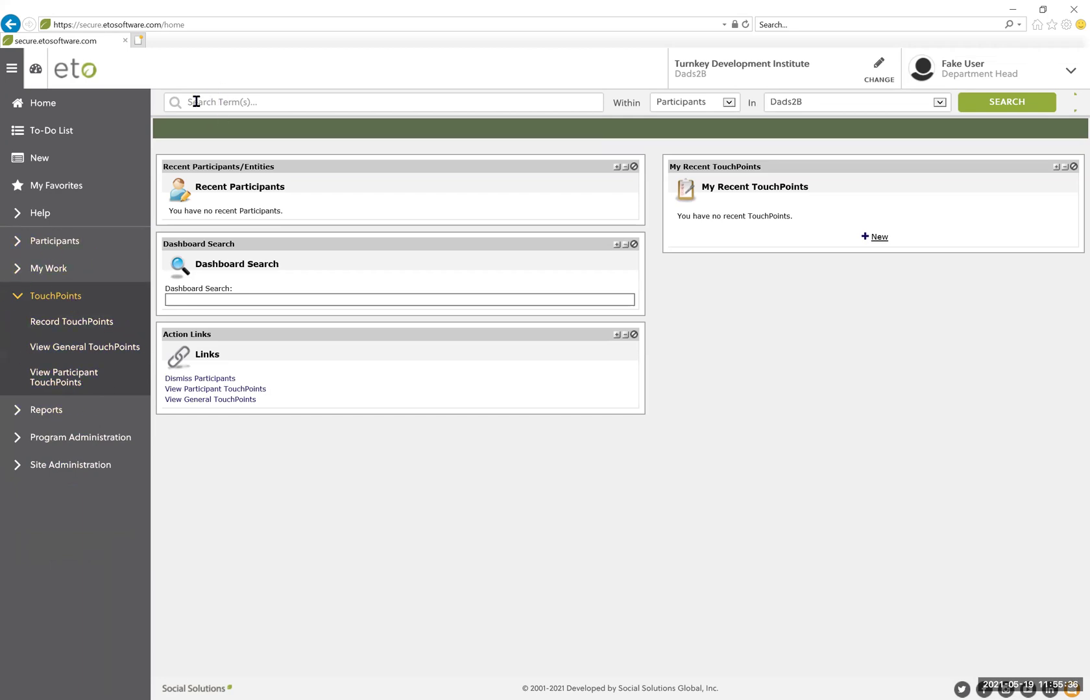
{"action": "left_click", "coordinate": [36, 74]}
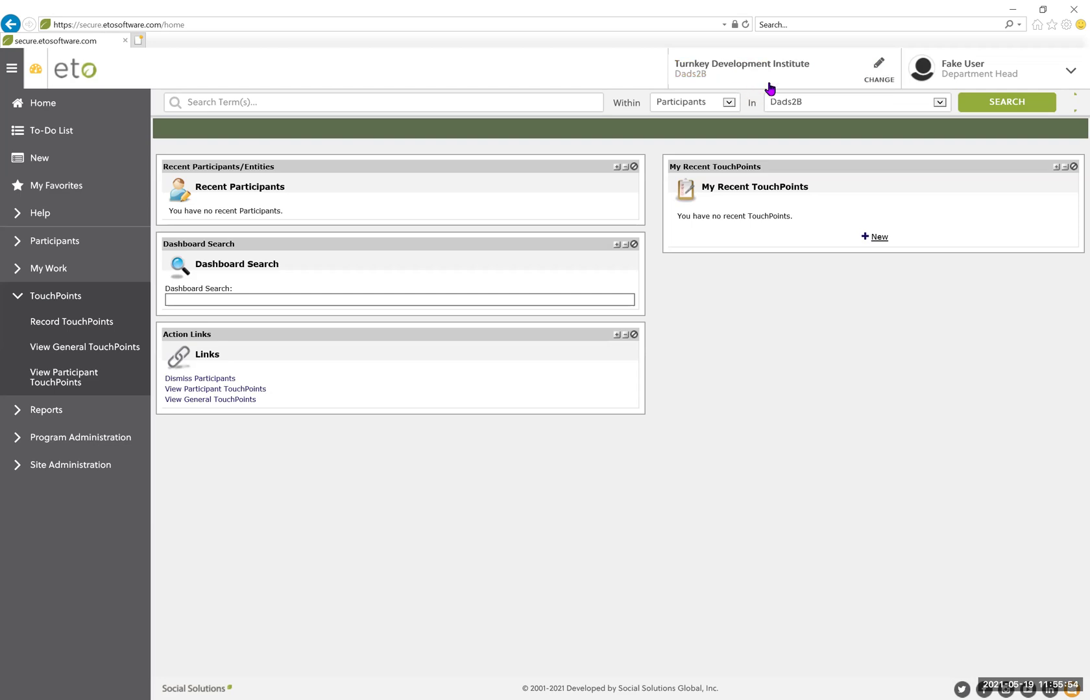
- Switch the active program to Families First under Turnkey Development Institute and view the account options
{"action": "left_click", "coordinate": [880, 72]}
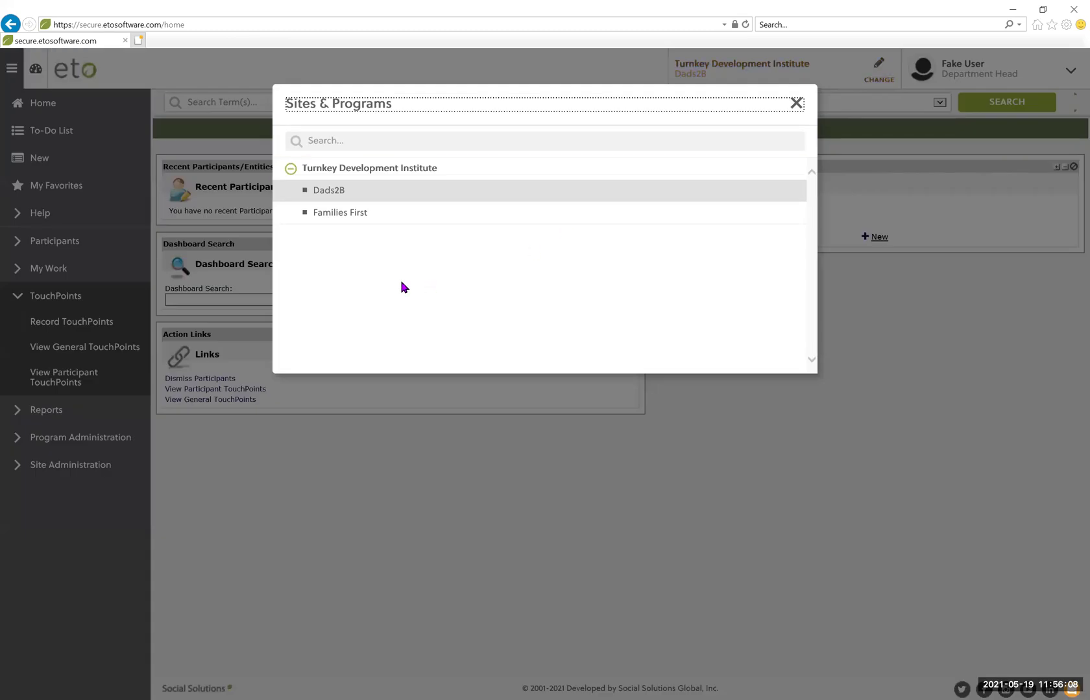
{"action": "left_click", "coordinate": [363, 215]}
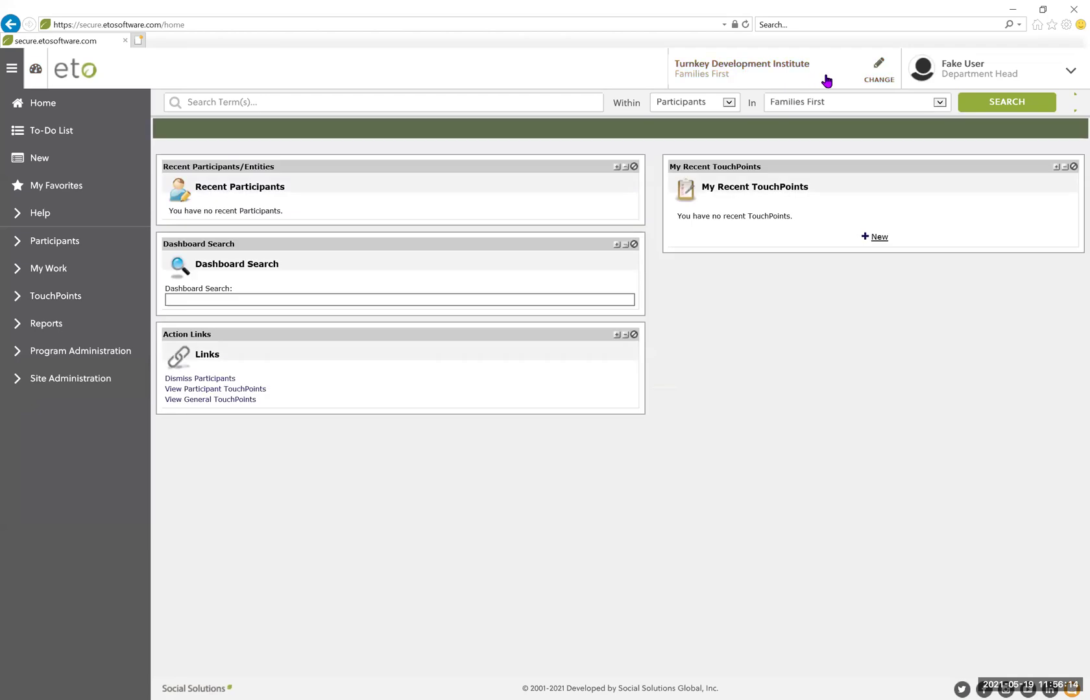
{"action": "left_click", "coordinate": [1072, 77]}
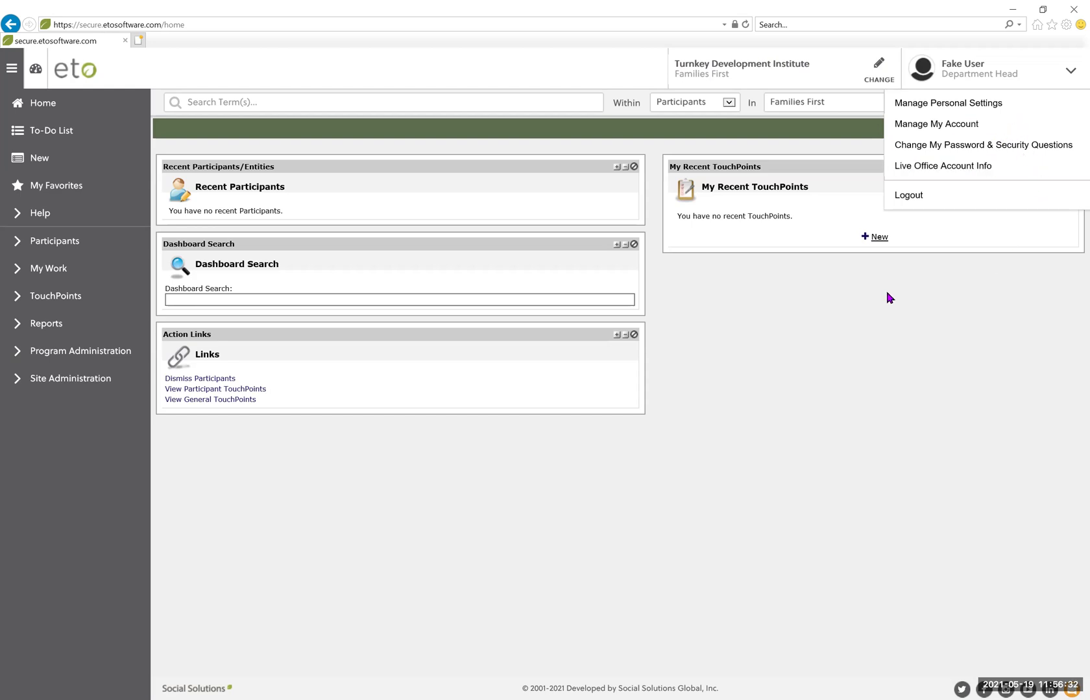
{"action": "left_click", "coordinate": [426, 75]}
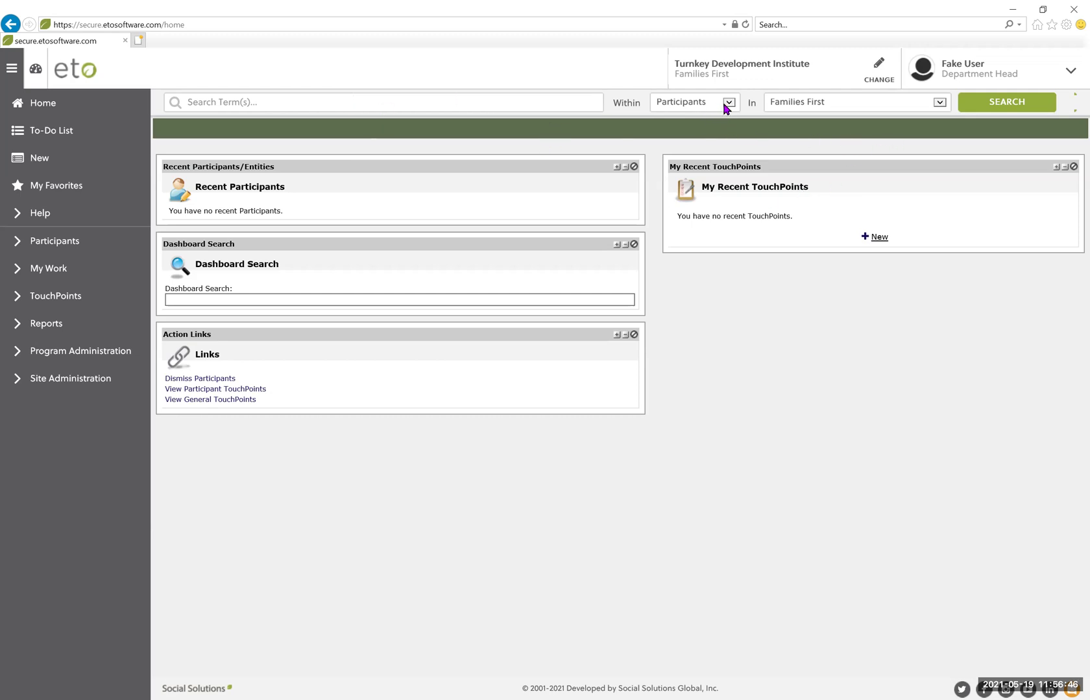
- Check the available search scopes and search the participants in Families First for "fake"
{"action": "left_click", "coordinate": [940, 103]}
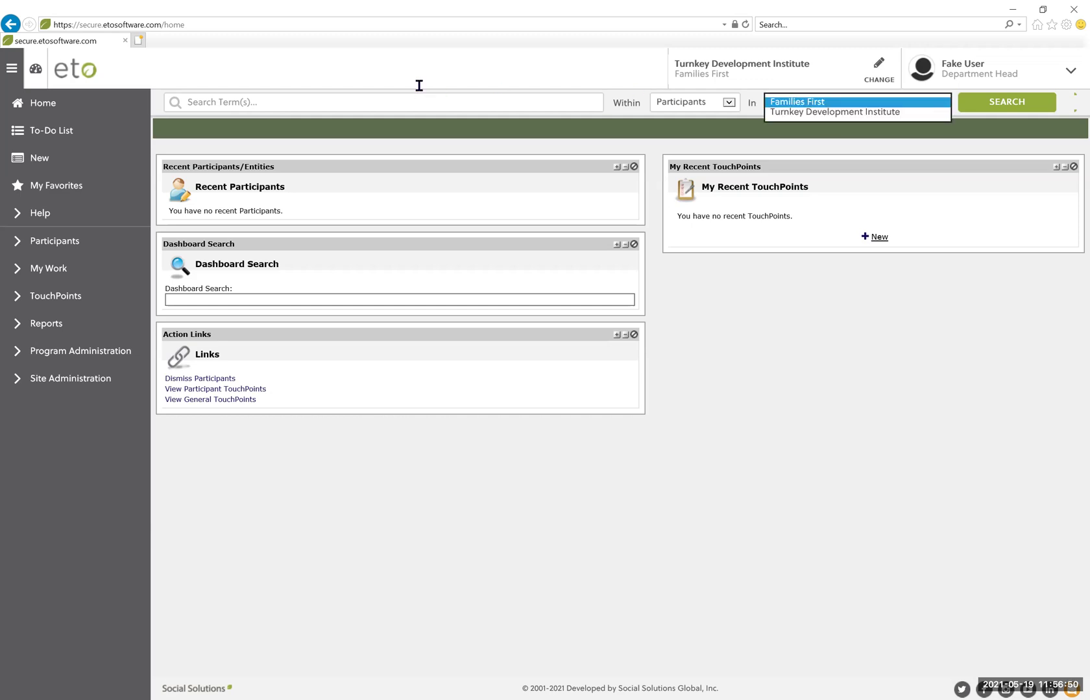
{"action": "left_click", "coordinate": [405, 106]}
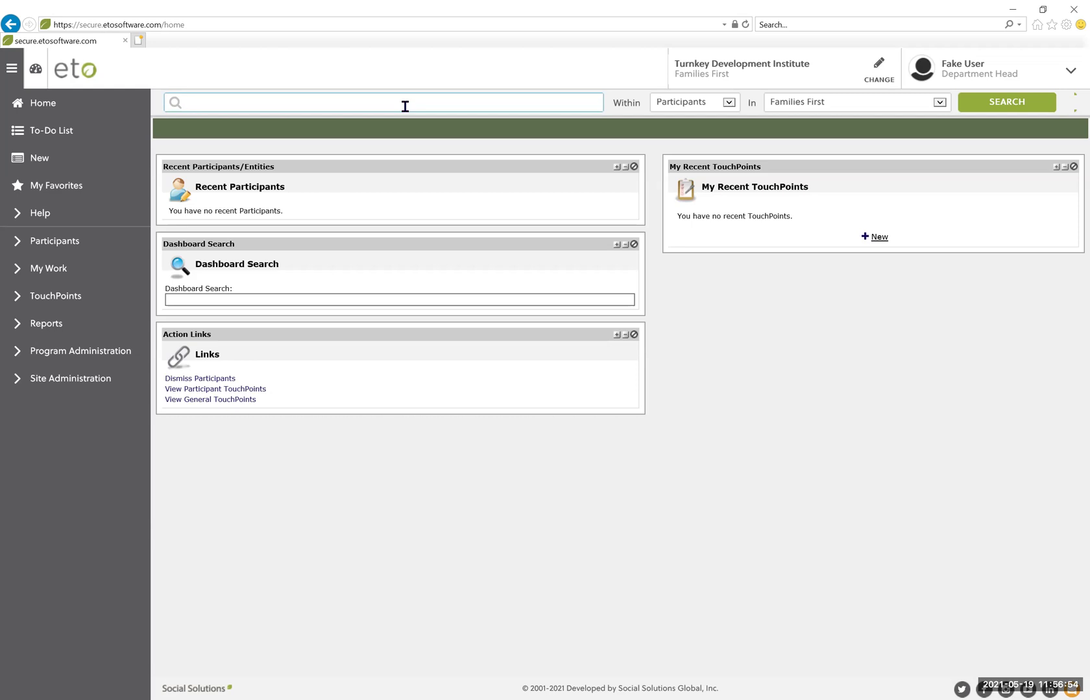
{"action": "type", "text": "fake"}
{"action": "key", "text": "Return"}
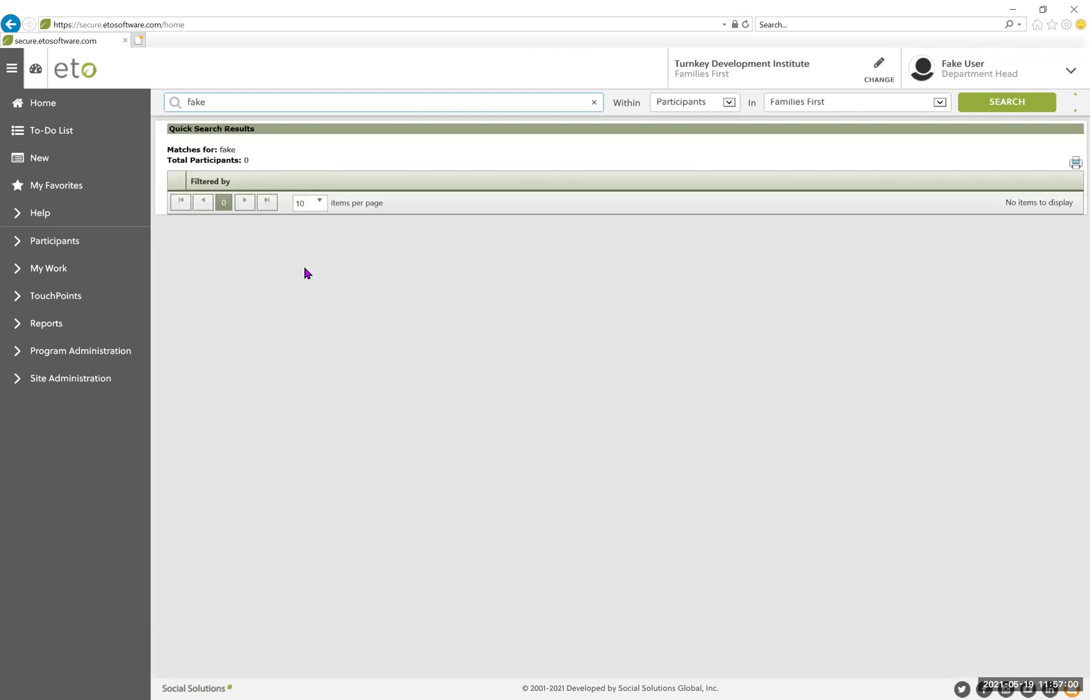
- Repeat the participant search for "fake" across Turnkey Development Institute, and clear the search term
{"action": "left_click", "coordinate": [939, 103]}
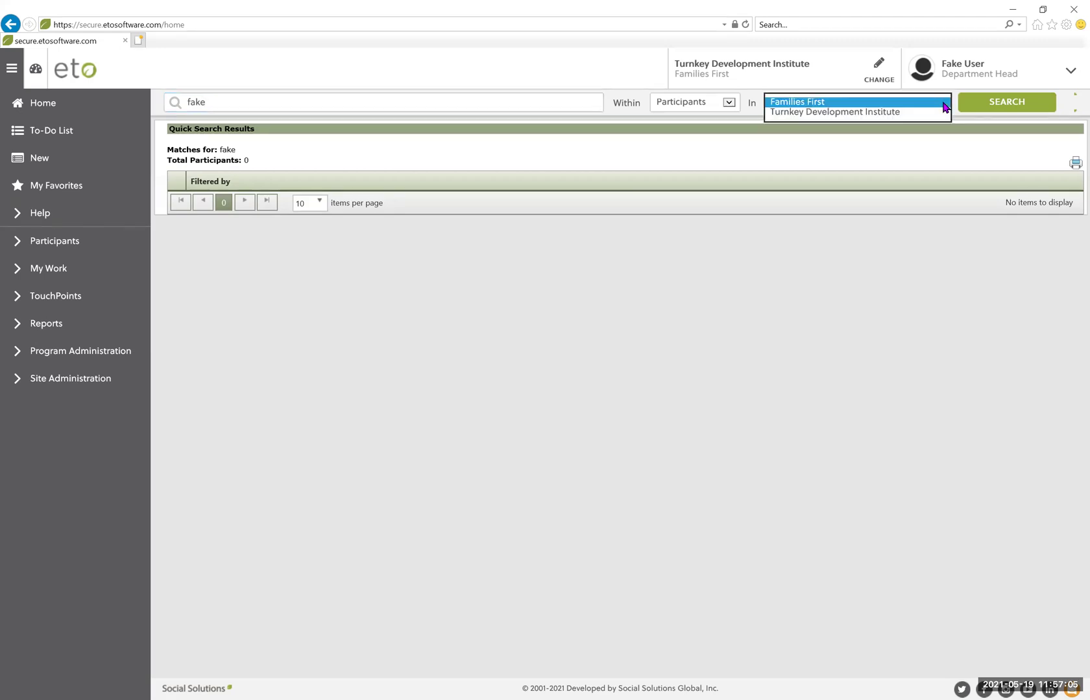
{"action": "left_click", "coordinate": [892, 114]}
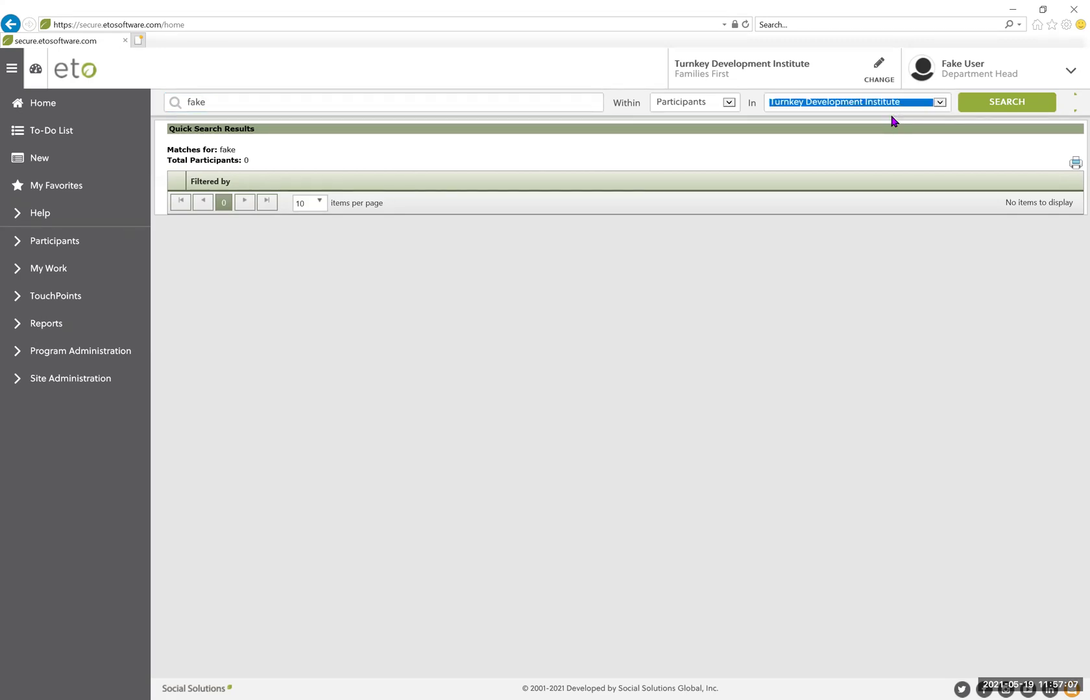
{"action": "left_click", "coordinate": [1021, 106]}
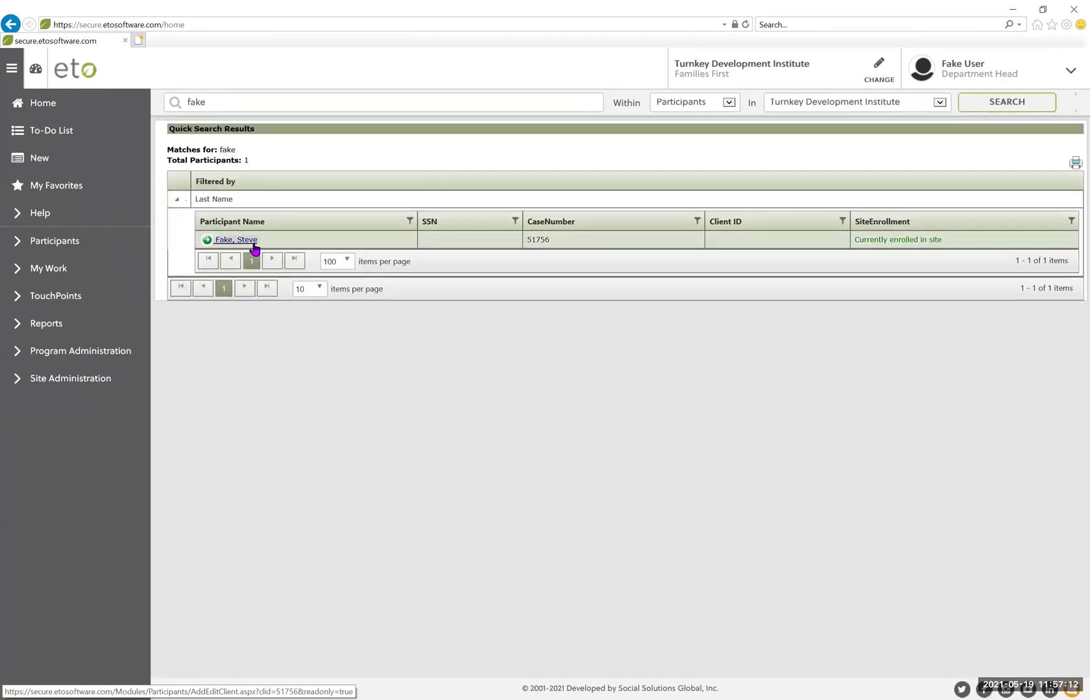
{"action": "left_click", "coordinate": [500, 101]}
{"action": "key", "text": "BackSpace"}
{"action": "key", "text": "BackSpace"}
{"action": "key", "text": "BackSpace"}
{"action": "key", "text": "BackSpace"}
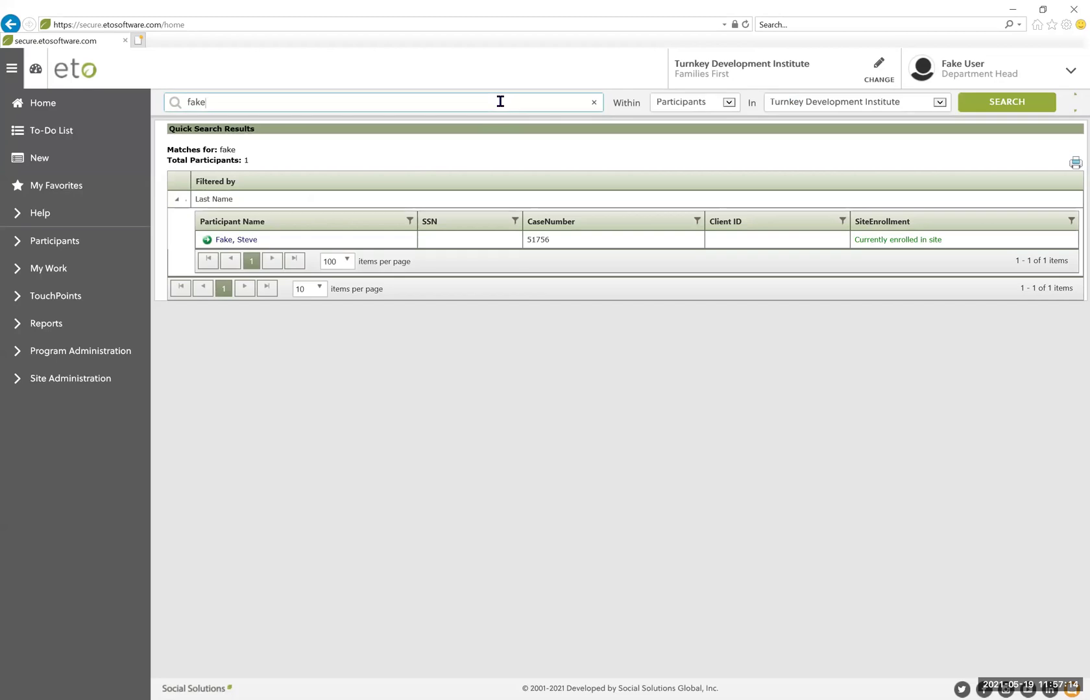
{"action": "left_click", "coordinate": [541, 351]}
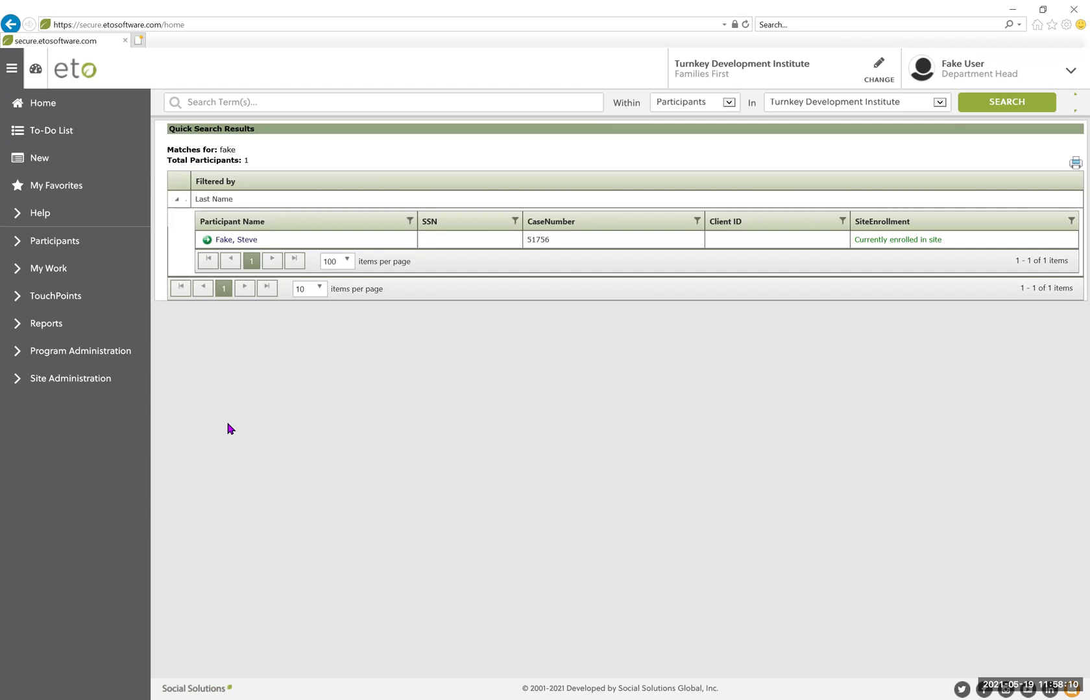
- Open the form for adding a new participant and examine its enrollment and profile fields, including which ones are required
{"action": "left_click", "coordinate": [70, 243]}
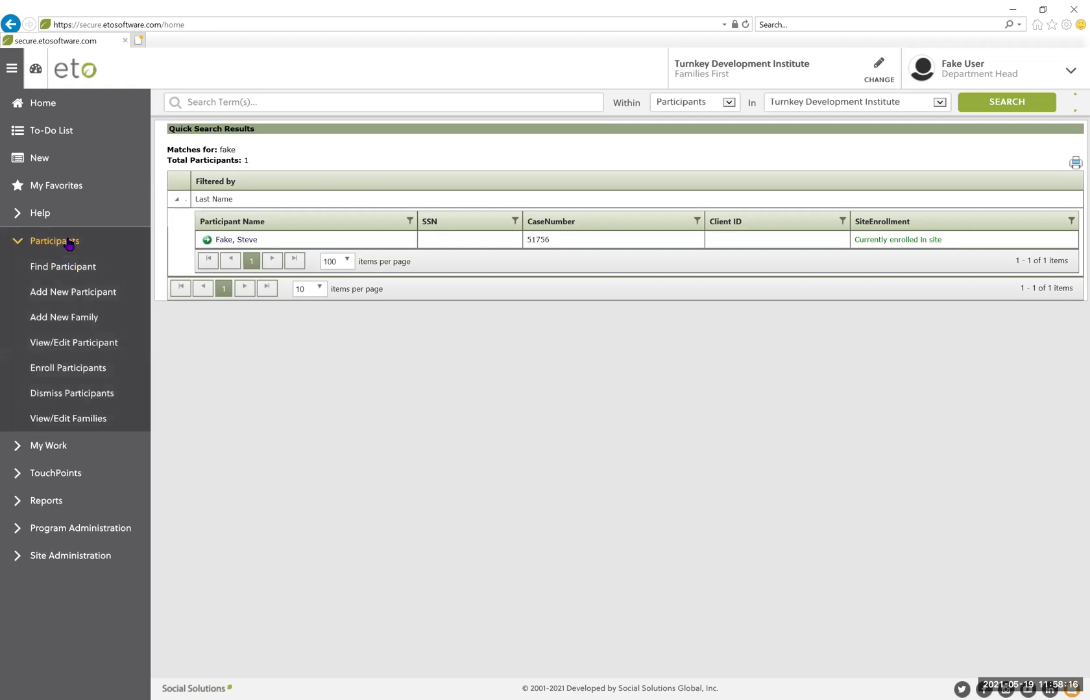
{"action": "left_click", "coordinate": [70, 297]}
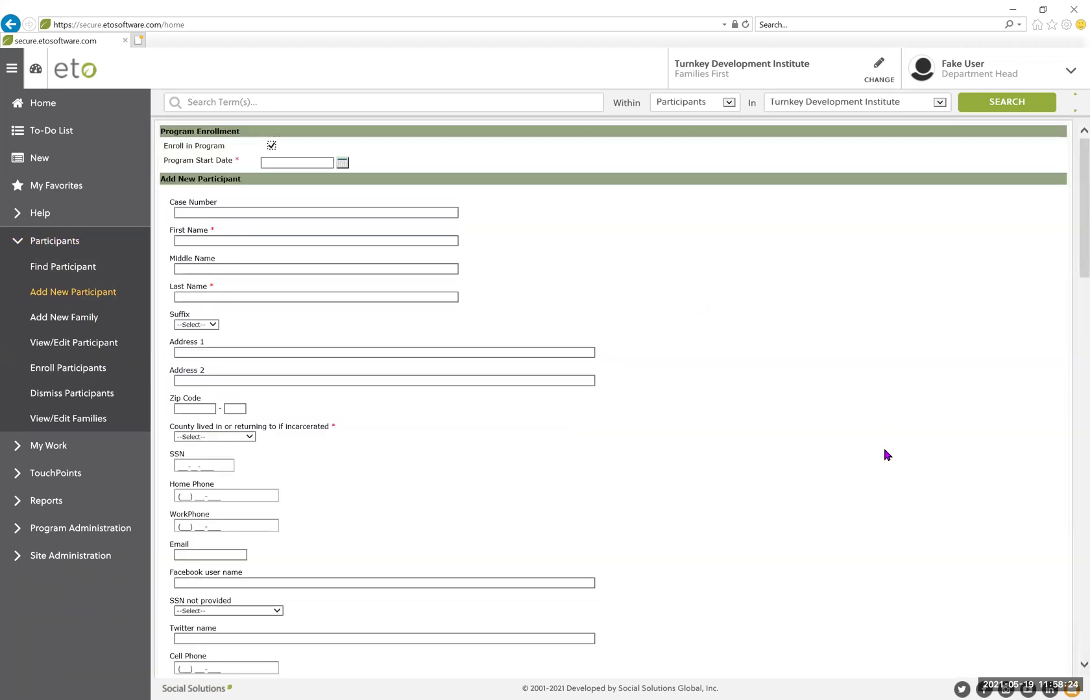
{"action": "scroll", "coordinate": [886, 456], "scroll_direction": "down", "scroll_amount": 3}
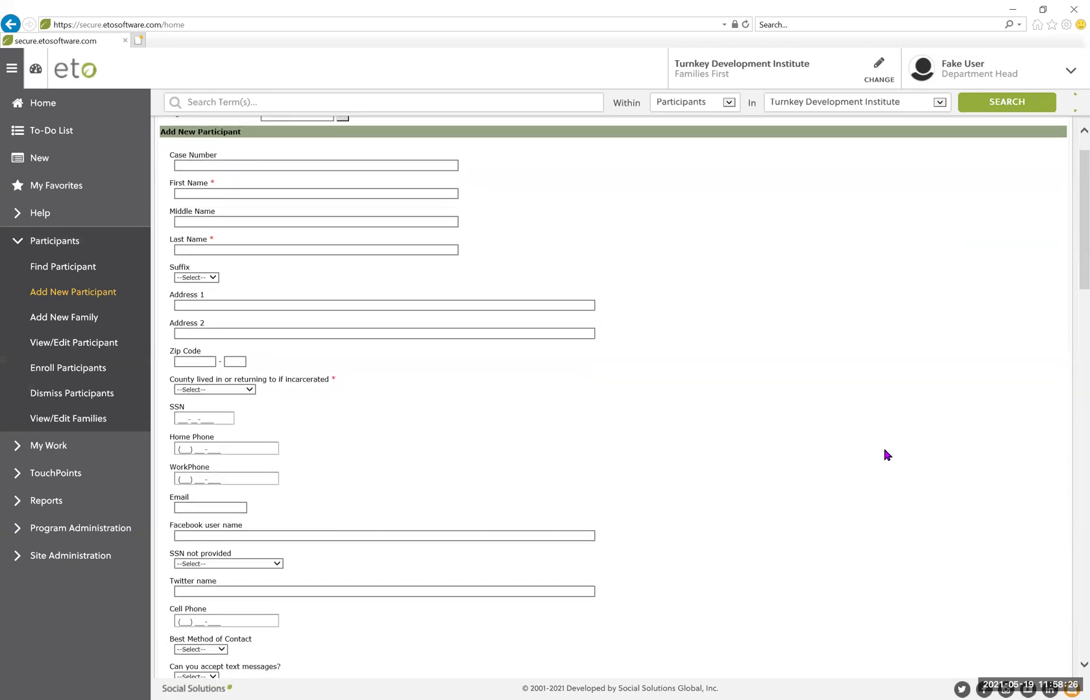
{"action": "scroll", "coordinate": [887, 455], "scroll_direction": "down", "scroll_amount": 1}
{"action": "scroll", "coordinate": [887, 456], "scroll_direction": "up", "scroll_amount": 1}
{"action": "scroll", "coordinate": [887, 455], "scroll_direction": "left", "scroll_amount": 1}
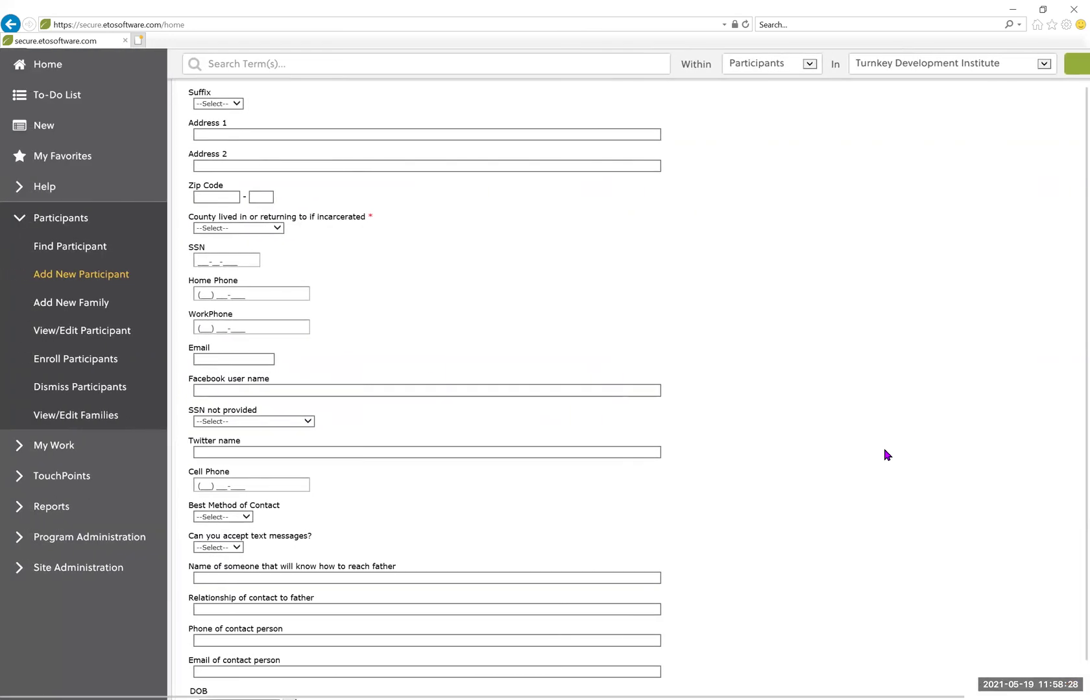
{"action": "scroll", "coordinate": [887, 456], "scroll_direction": "down", "scroll_amount": 1}
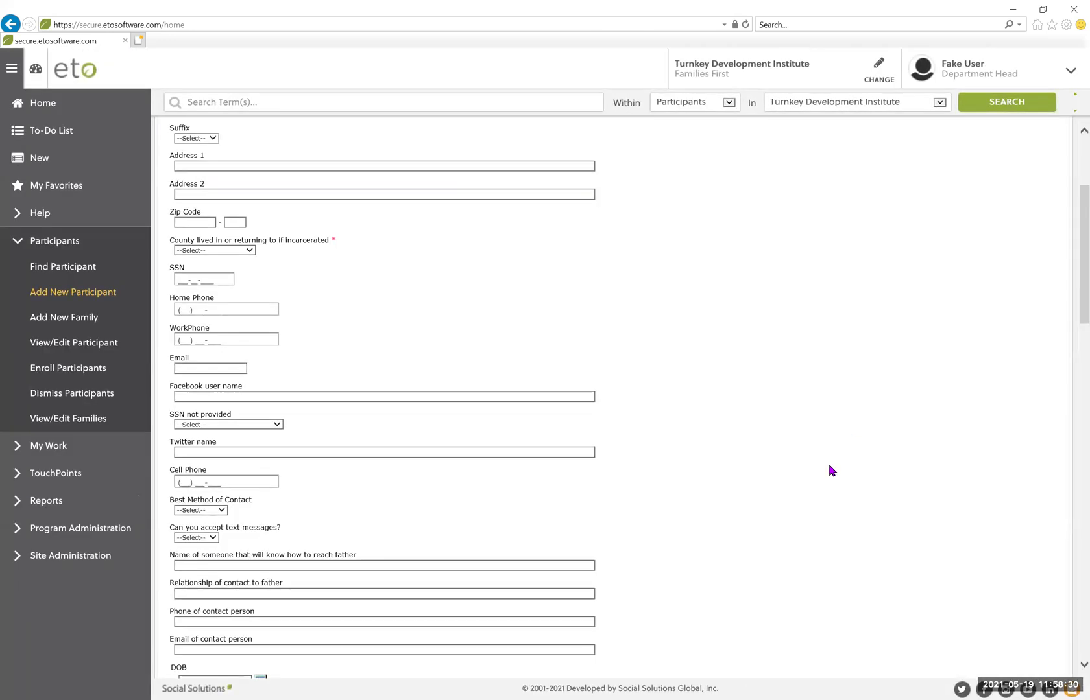
{"action": "scroll", "coordinate": [833, 470], "scroll_direction": "up", "scroll_amount": 2}
{"action": "scroll", "coordinate": [832, 471], "scroll_direction": "up", "scroll_amount": 2}
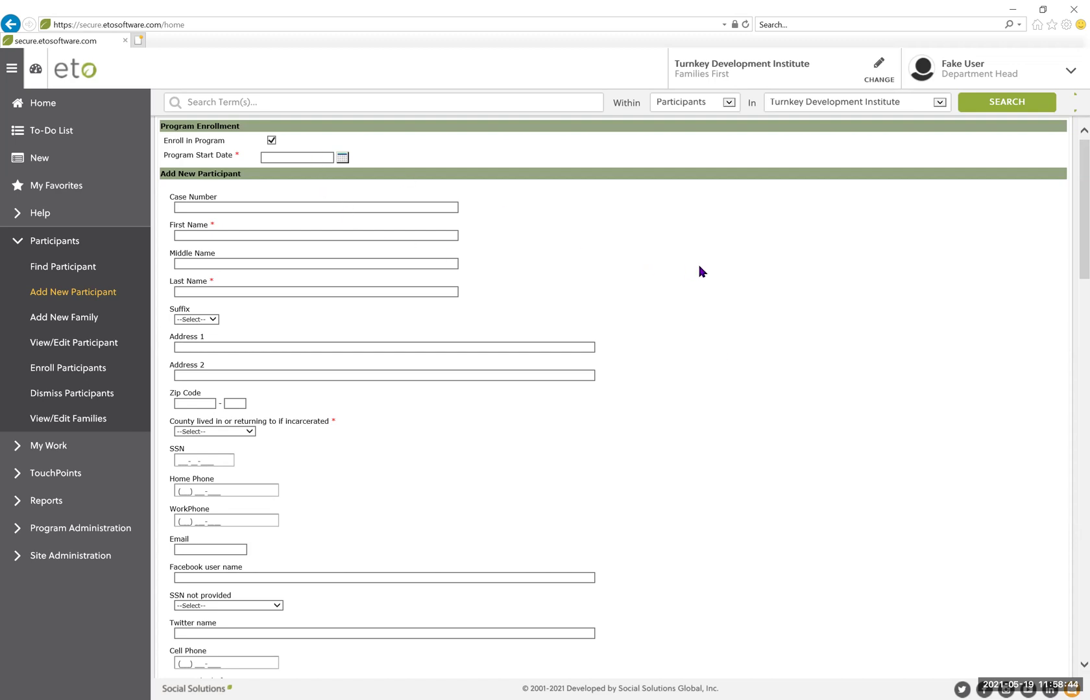
{"action": "scroll", "coordinate": [702, 271], "scroll_direction": "down", "scroll_amount": 5}
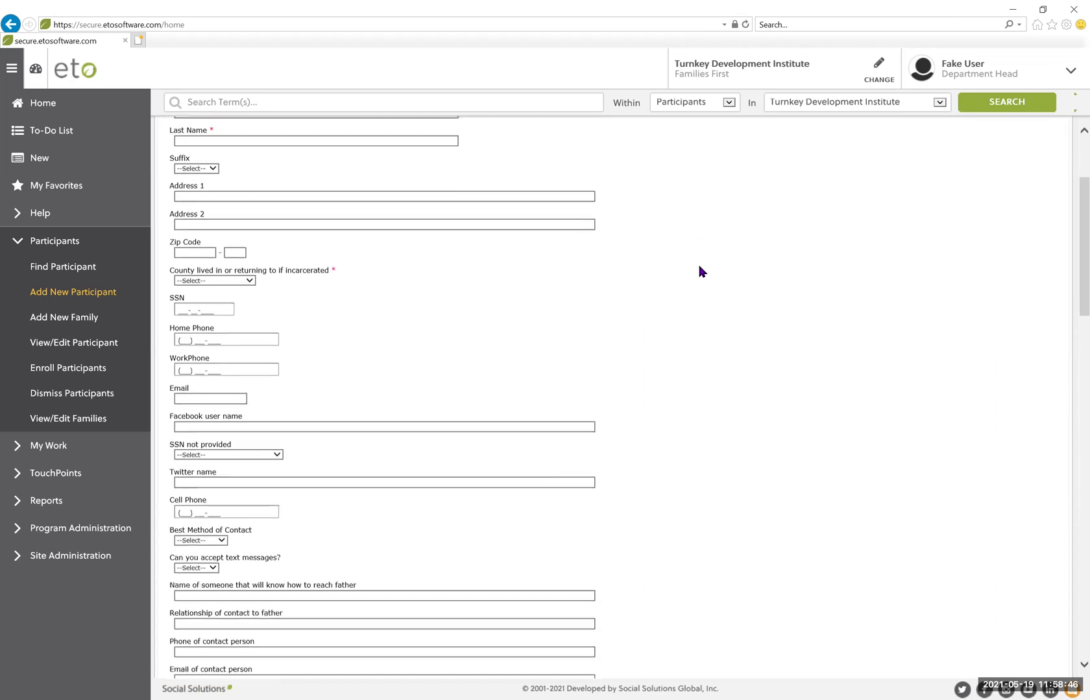
{"action": "scroll", "coordinate": [701, 271], "scroll_direction": "down", "scroll_amount": 15}
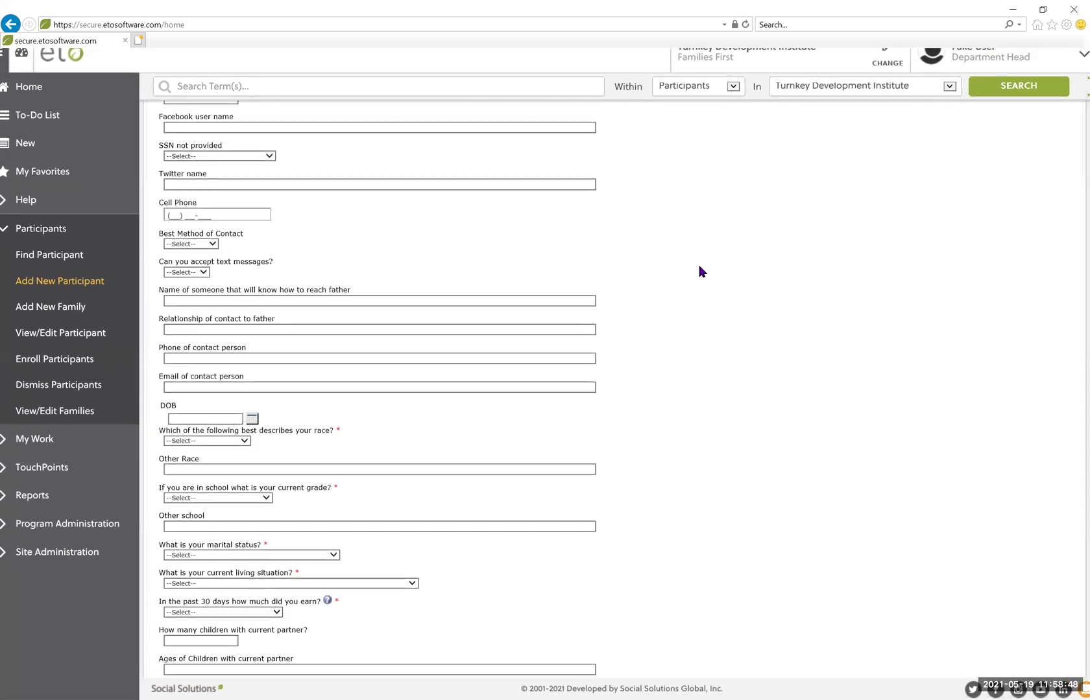
{"action": "scroll", "coordinate": [701, 271], "scroll_direction": "down", "scroll_amount": 20}
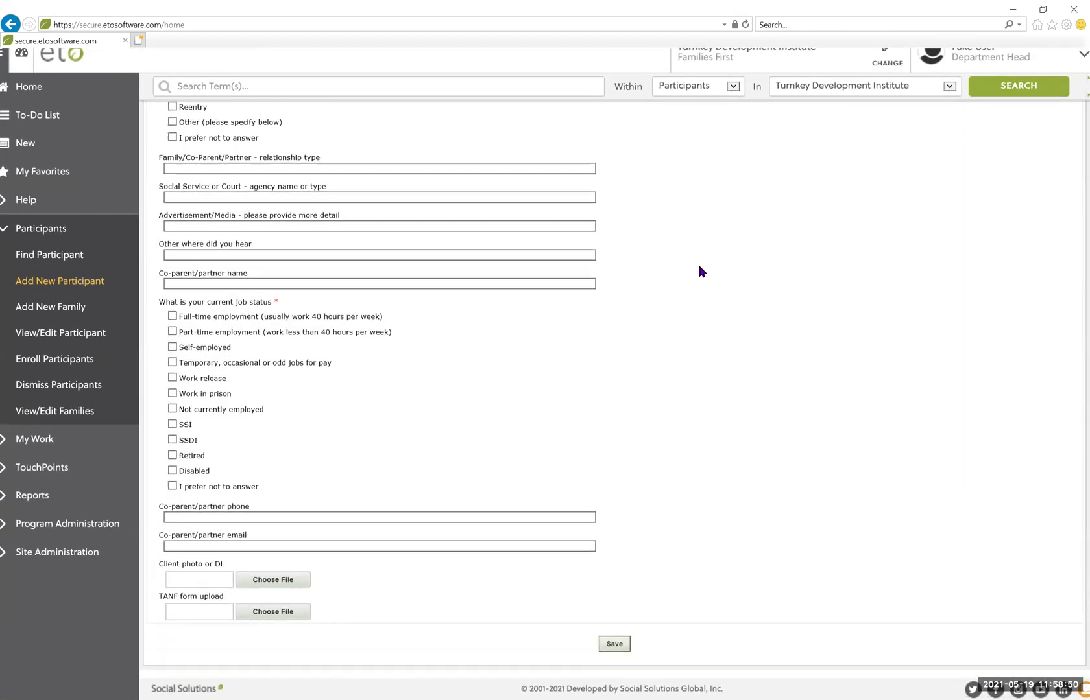
{"action": "scroll", "coordinate": [701, 271], "scroll_direction": "up", "scroll_amount": 20}
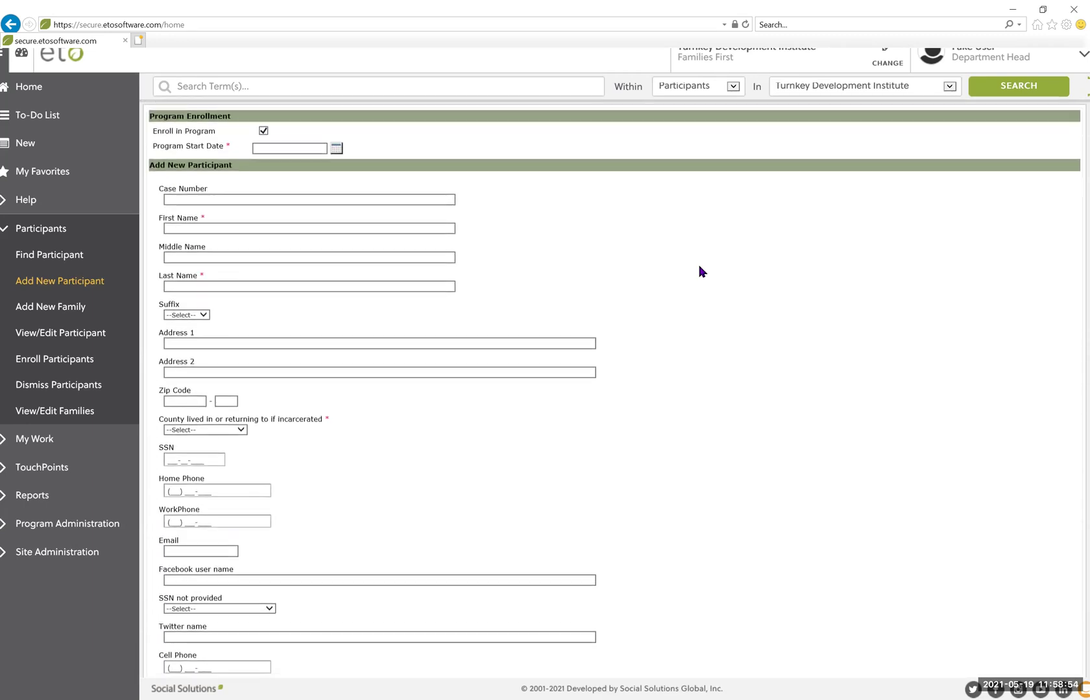
{"action": "scroll", "coordinate": [702, 271], "scroll_direction": "left", "scroll_amount": 1}
{"action": "scroll", "coordinate": [701, 271], "scroll_direction": "up", "scroll_amount": 2}
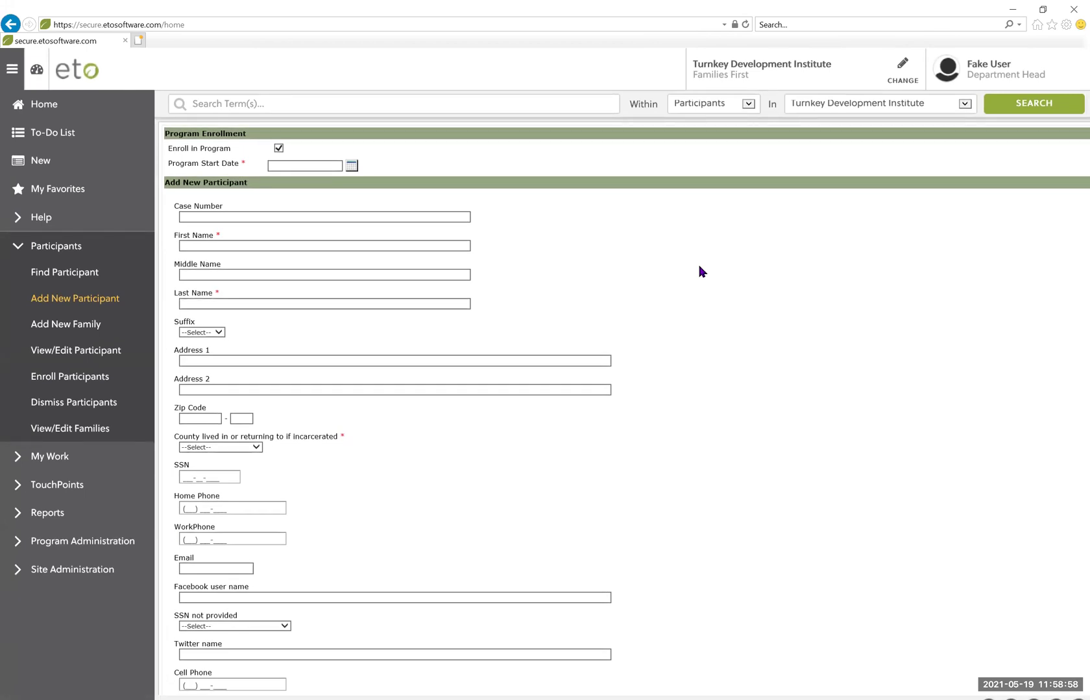
- Enter the participant's last name in the new participant form and look over the surrounding fields
{"action": "left_click", "coordinate": [380, 304]}
{"action": "type", "text": "Fake"}
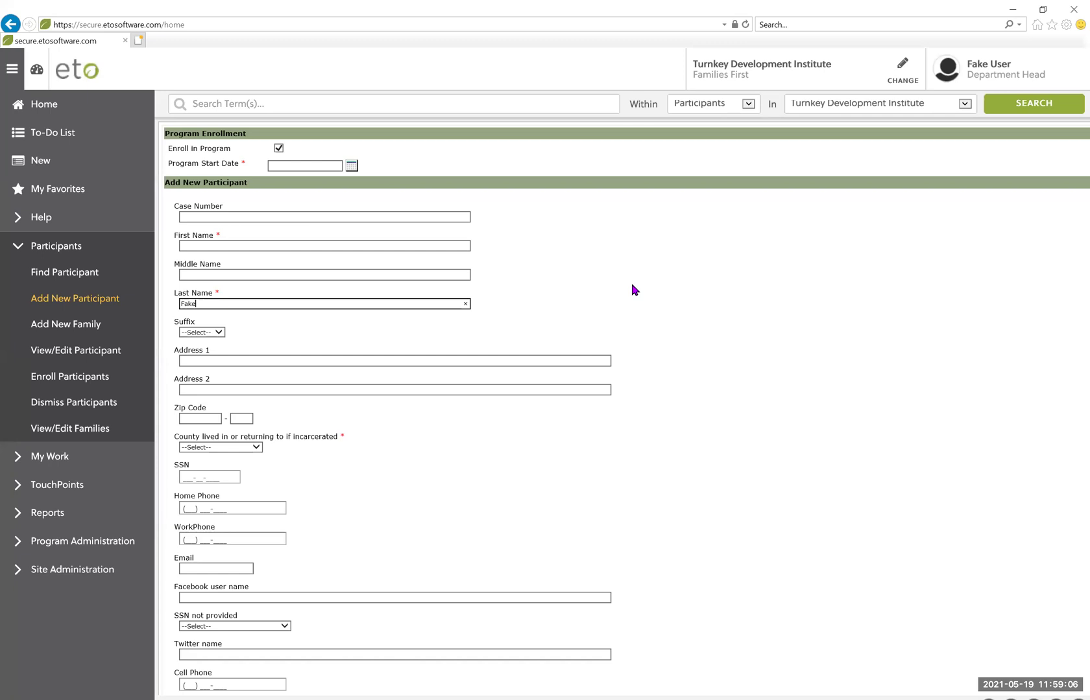
{"action": "scroll", "coordinate": [663, 158], "scroll_direction": "down", "scroll_amount": 20}
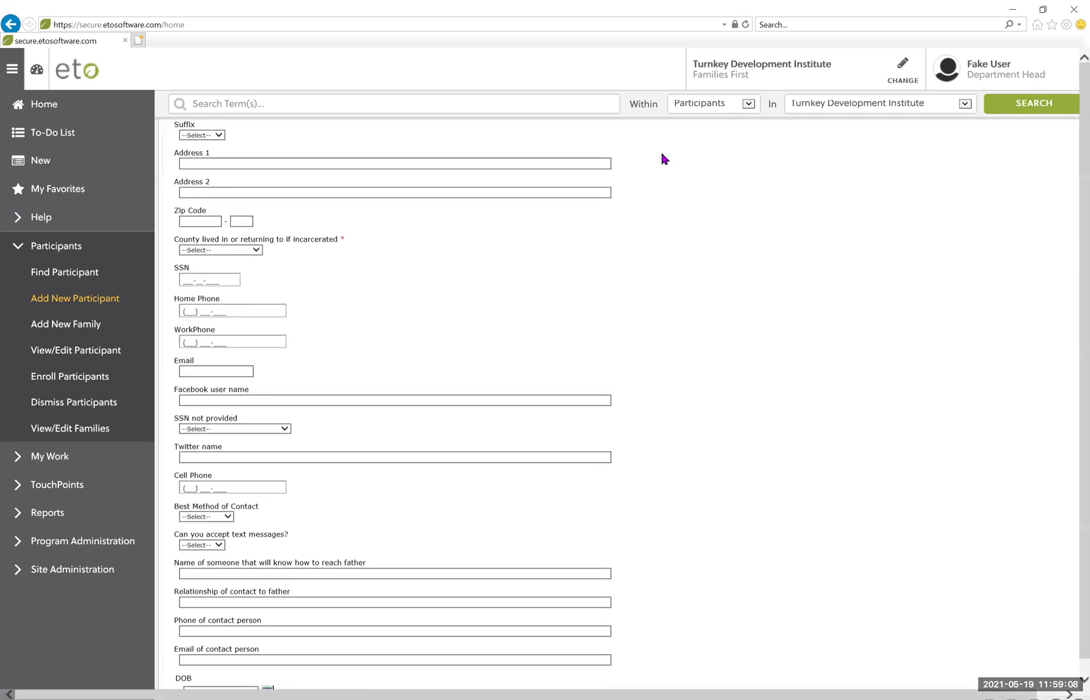
{"action": "scroll", "coordinate": [663, 158], "scroll_direction": "up", "scroll_amount": 20}
{"action": "scroll", "coordinate": [664, 159], "scroll_direction": "up", "scroll_amount": 2}
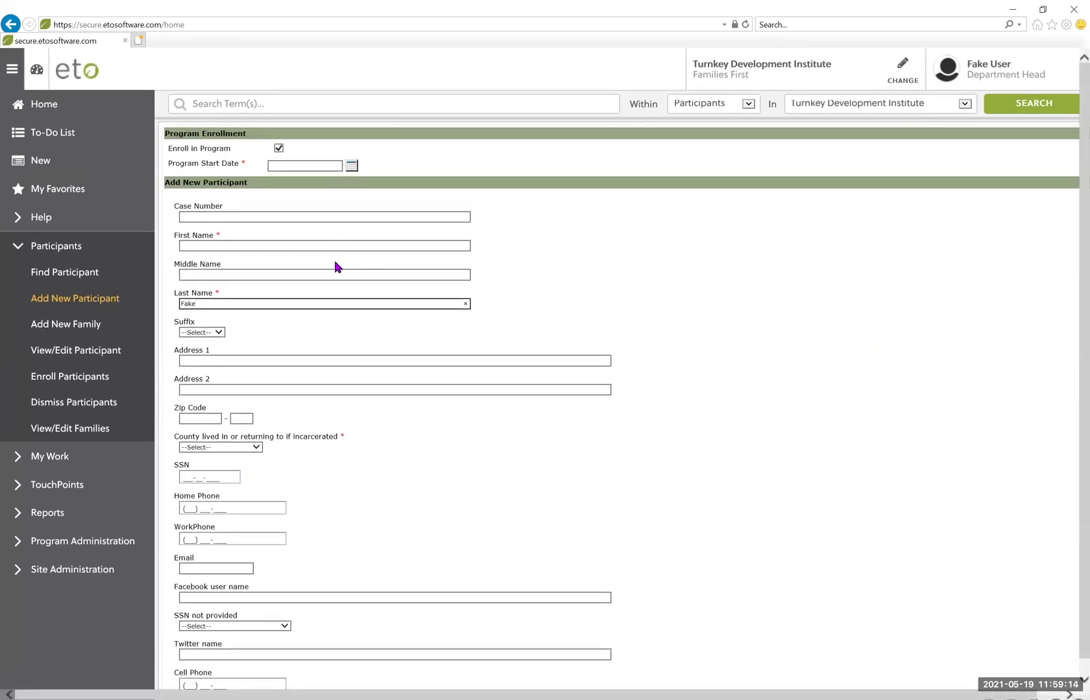
{"action": "scroll", "coordinate": [549, 497], "scroll_direction": "down", "scroll_amount": 3}
{"action": "scroll", "coordinate": [549, 498], "scroll_direction": "up", "scroll_amount": 3}
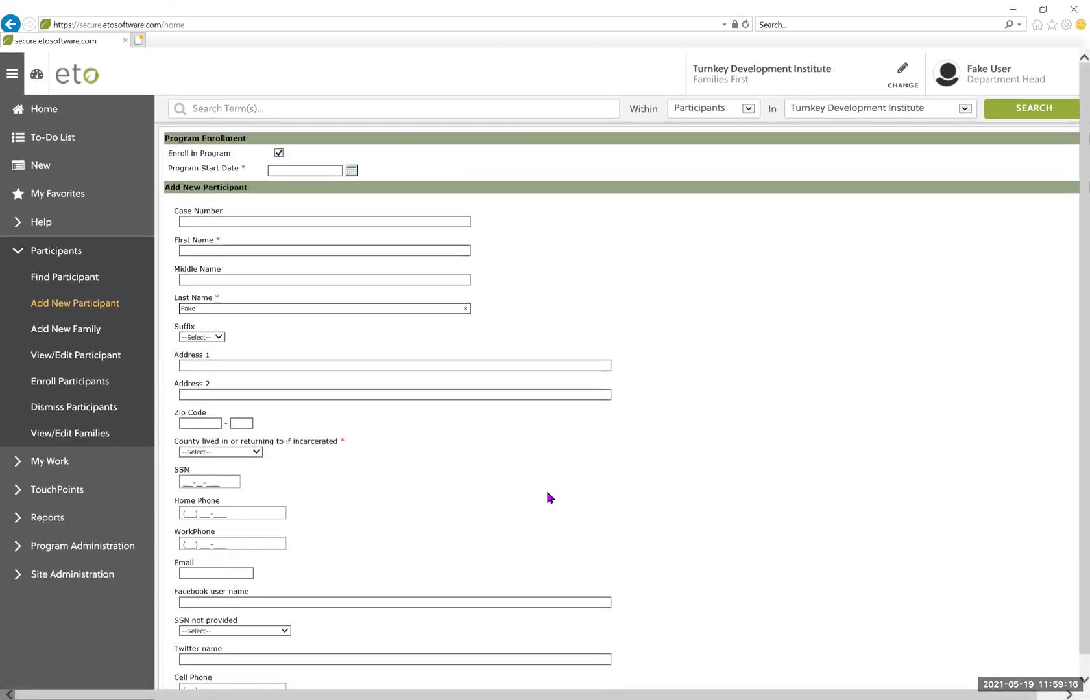
- Step through the new participant form's fields from First Name to SSN without filling them in
{"action": "left_click", "coordinate": [317, 246]}
{"action": "key", "text": "Tab"}
{"action": "key", "text": "Tab"}
{"action": "key", "text": "Tab"}
{"action": "key", "text": "Tab"}
{"action": "key", "text": "Tab"}
{"action": "key", "text": "Tab"}
{"action": "key", "text": "Tab"}
{"action": "key", "text": "Tab"}
{"action": "key", "text": "Tab"}
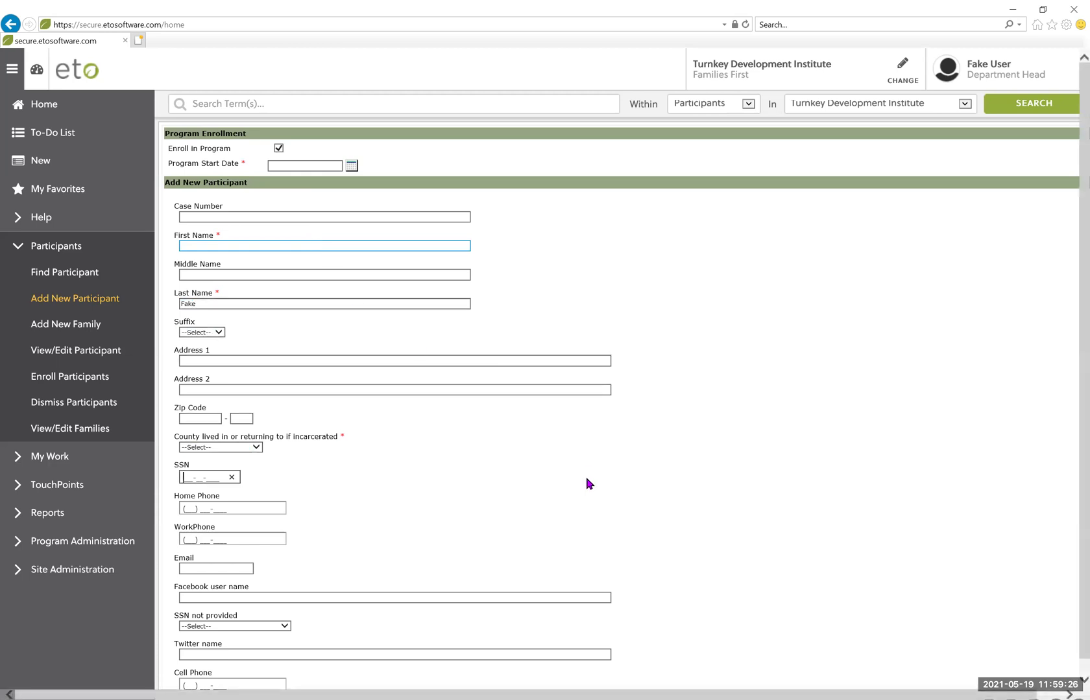
{"action": "scroll", "coordinate": [595, 487], "scroll_direction": "down", "scroll_amount": 1}
{"action": "scroll", "coordinate": [595, 487], "scroll_direction": "up", "scroll_amount": 1}
- Search participants across Turnkey Development Institute for "fake", view the matching participant's record, and return to the search results
{"action": "left_click", "coordinate": [377, 97]}
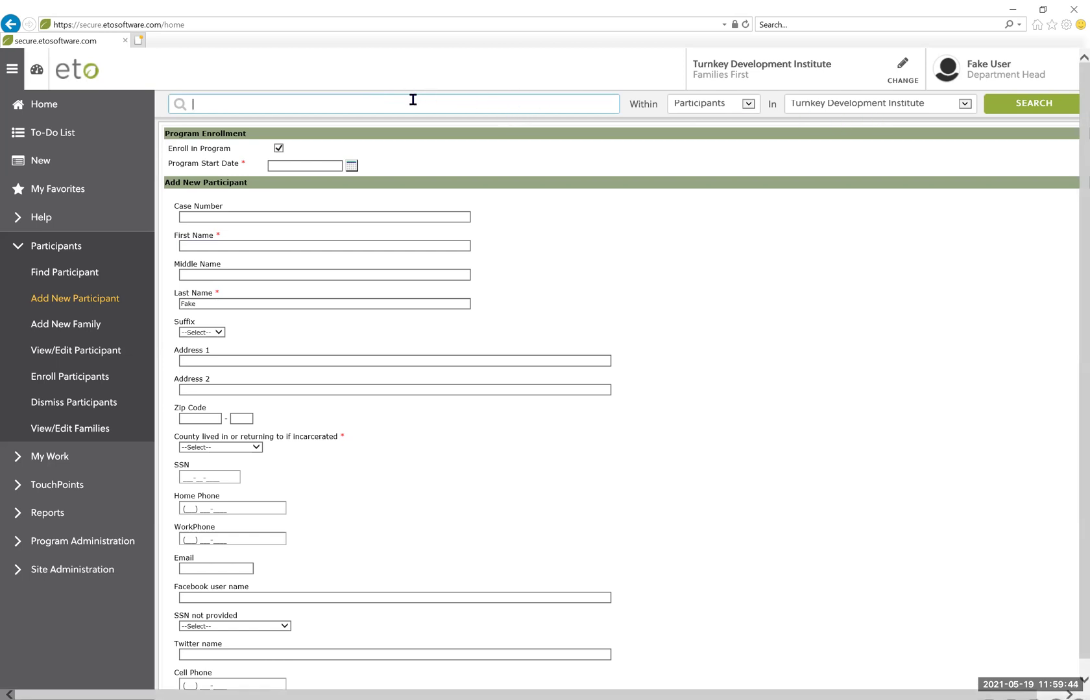
{"action": "type", "text": "fake"}
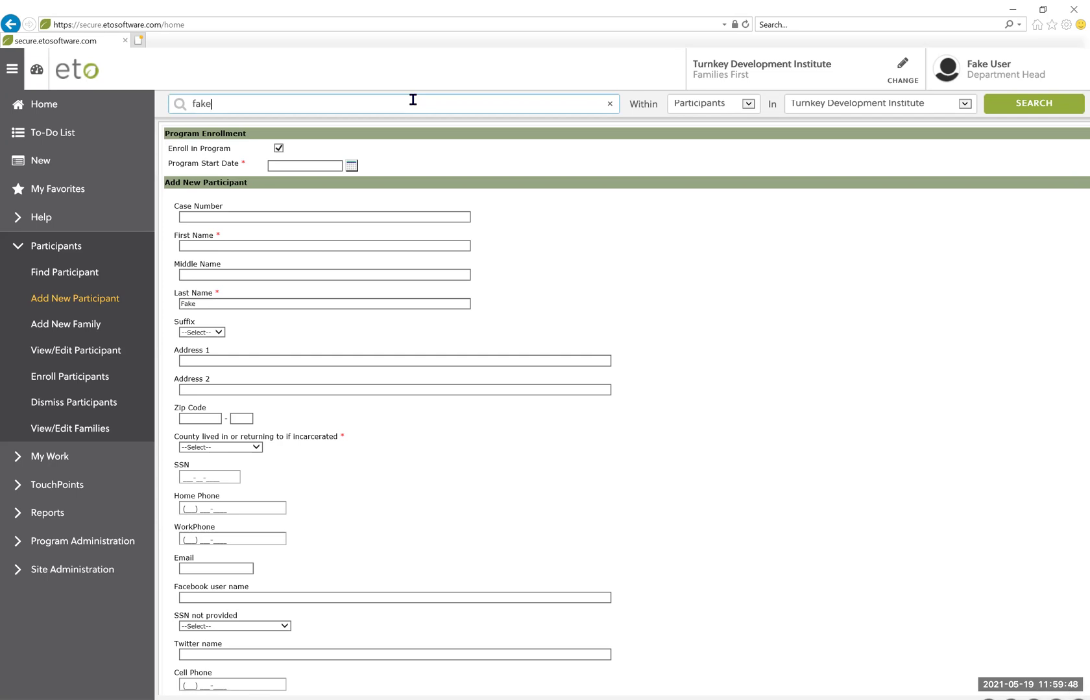
{"action": "key", "text": "Return"}
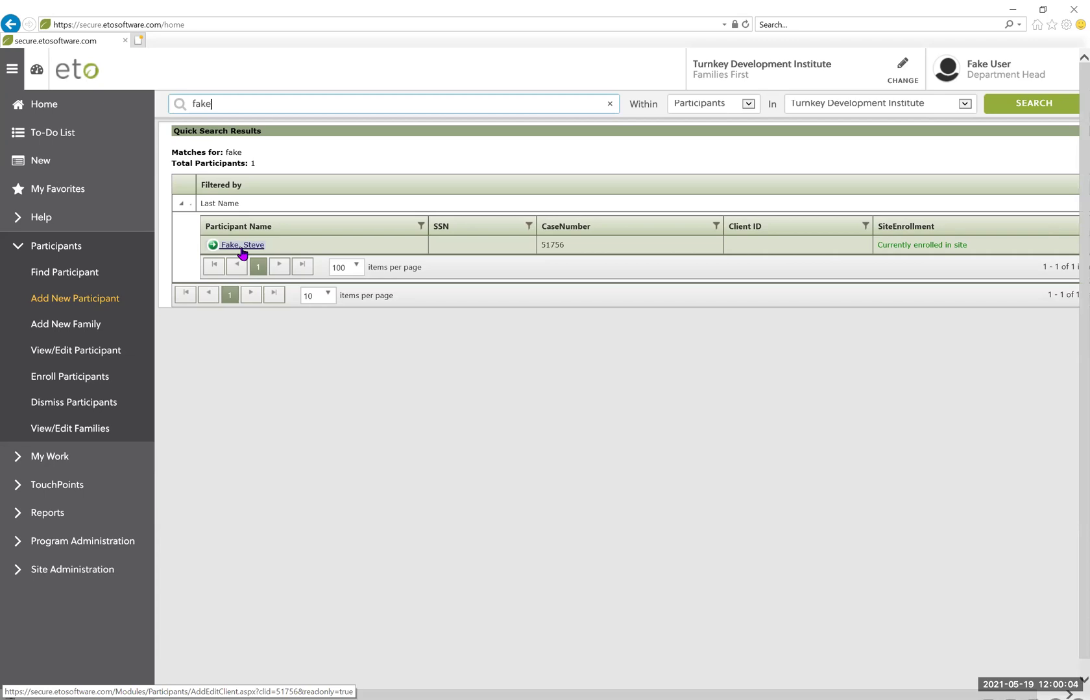
{"action": "left_click", "coordinate": [241, 247]}
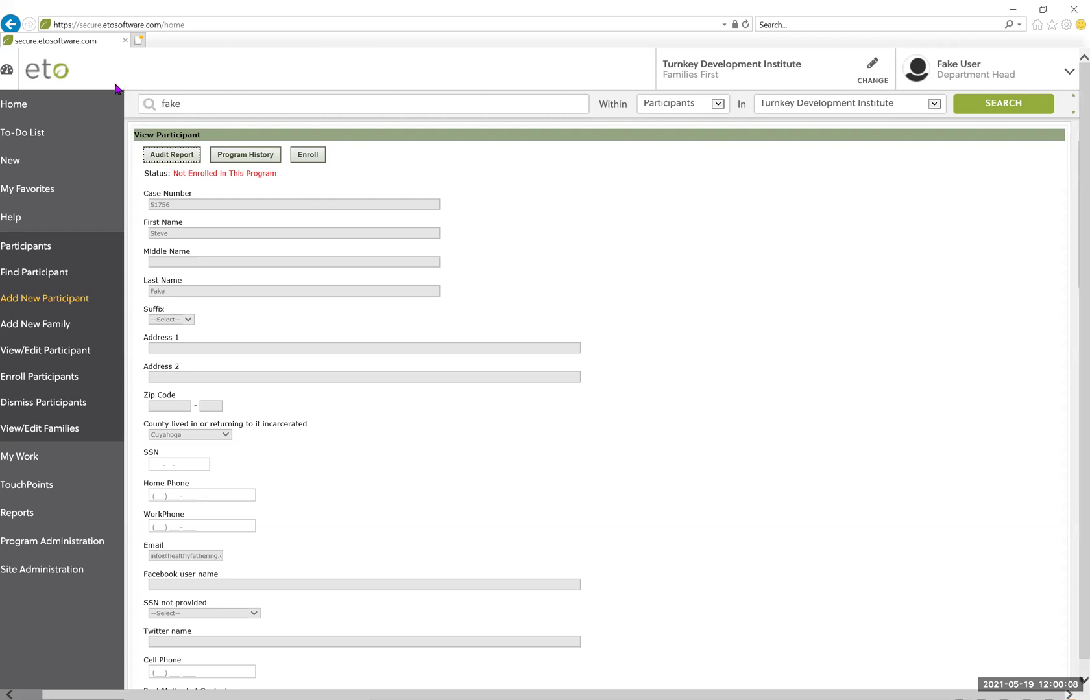
{"action": "left_click", "coordinate": [11, 26]}
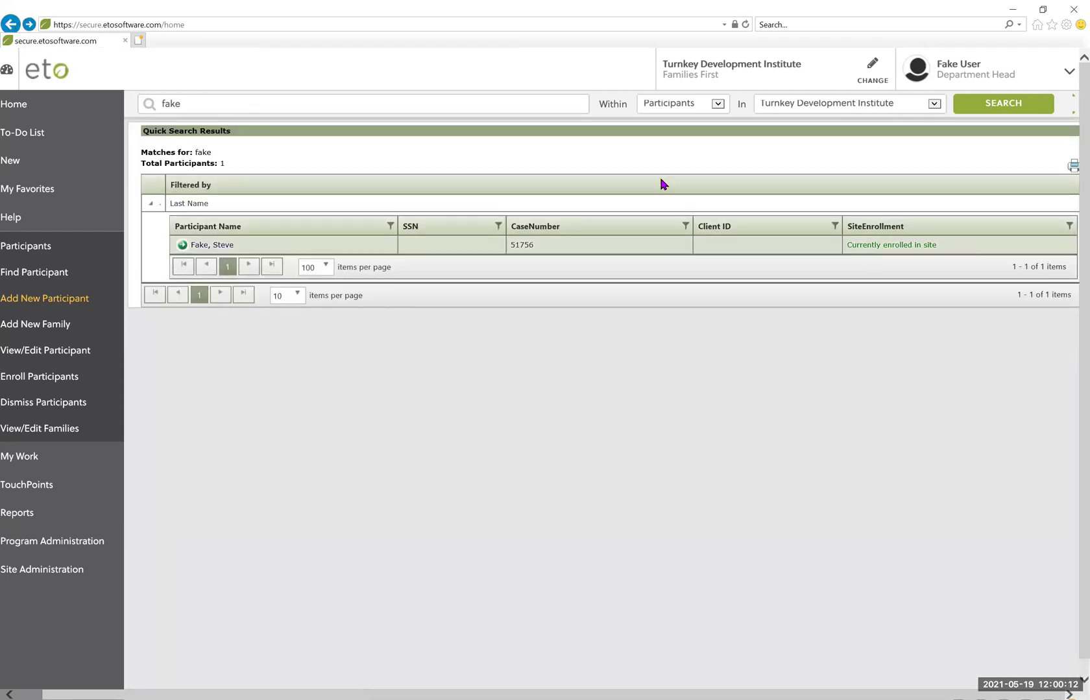
- Switch the active program to Dads2B and search its participants for "fake"
{"action": "left_click", "coordinate": [875, 78]}
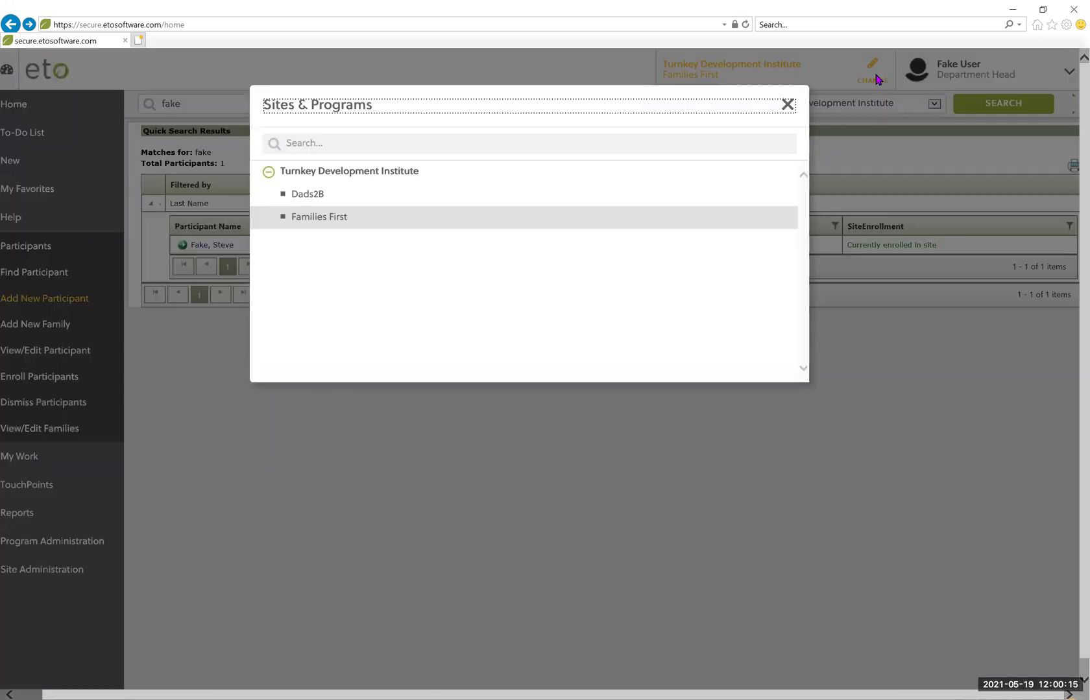
{"action": "left_click", "coordinate": [456, 200]}
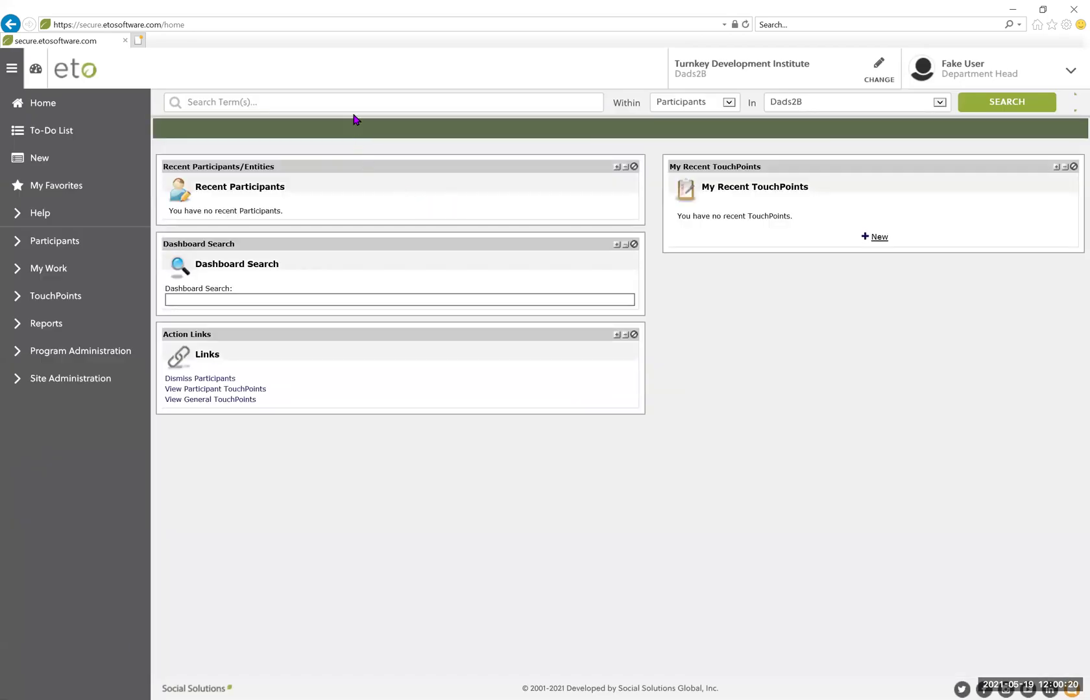
{"action": "left_click", "coordinate": [354, 108]}
{"action": "type", "text": "fake"}
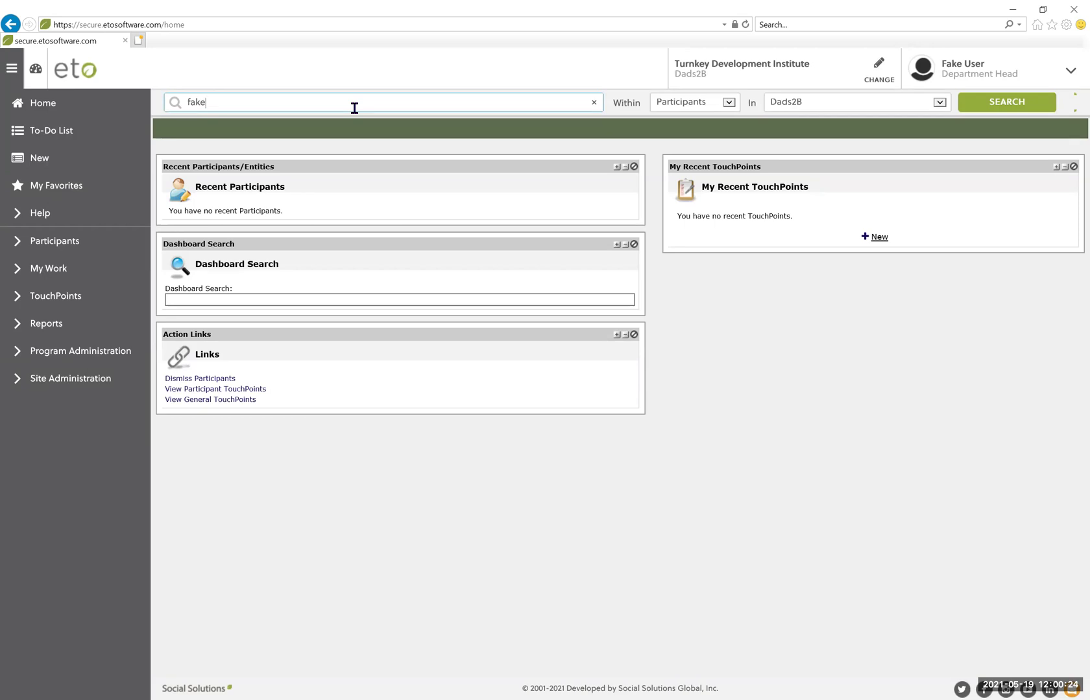
{"action": "key", "text": "Return"}
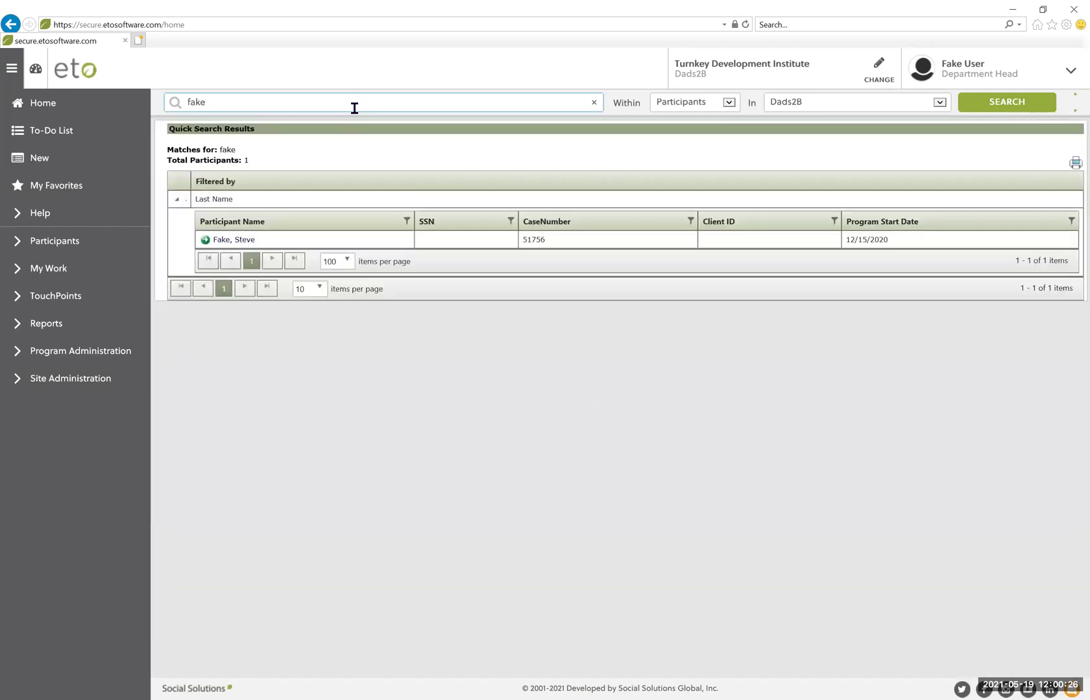
- View the actions available for the matching participant and repeat the search for "fake" in Dads2B
{"action": "left_click", "coordinate": [238, 243]}
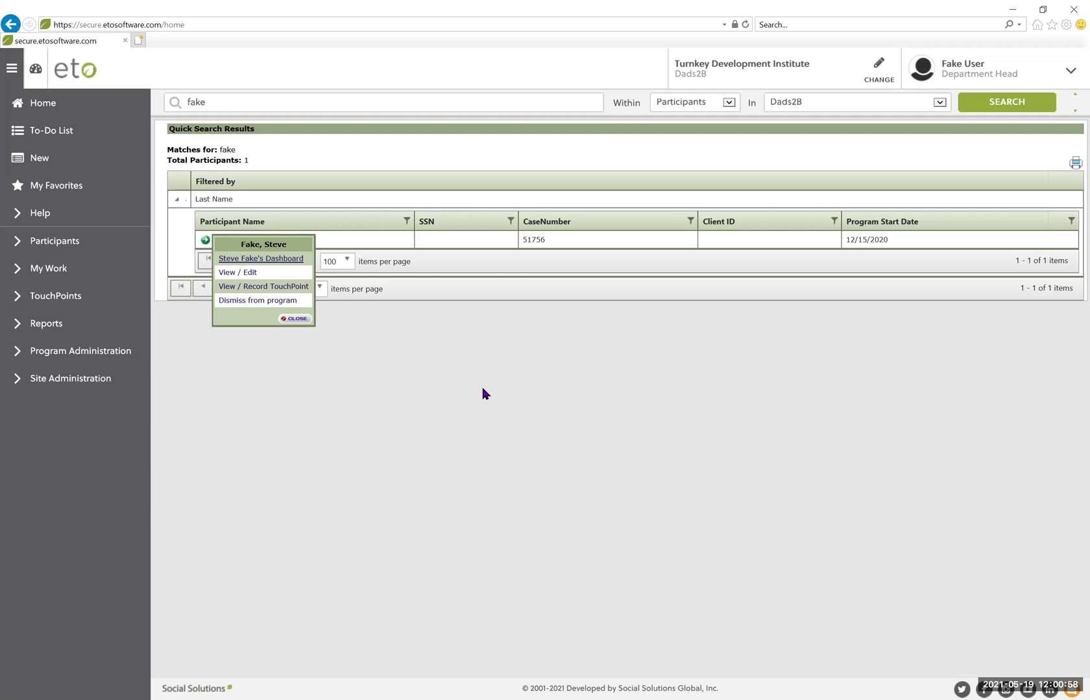
{"action": "left_click", "coordinate": [298, 101]}
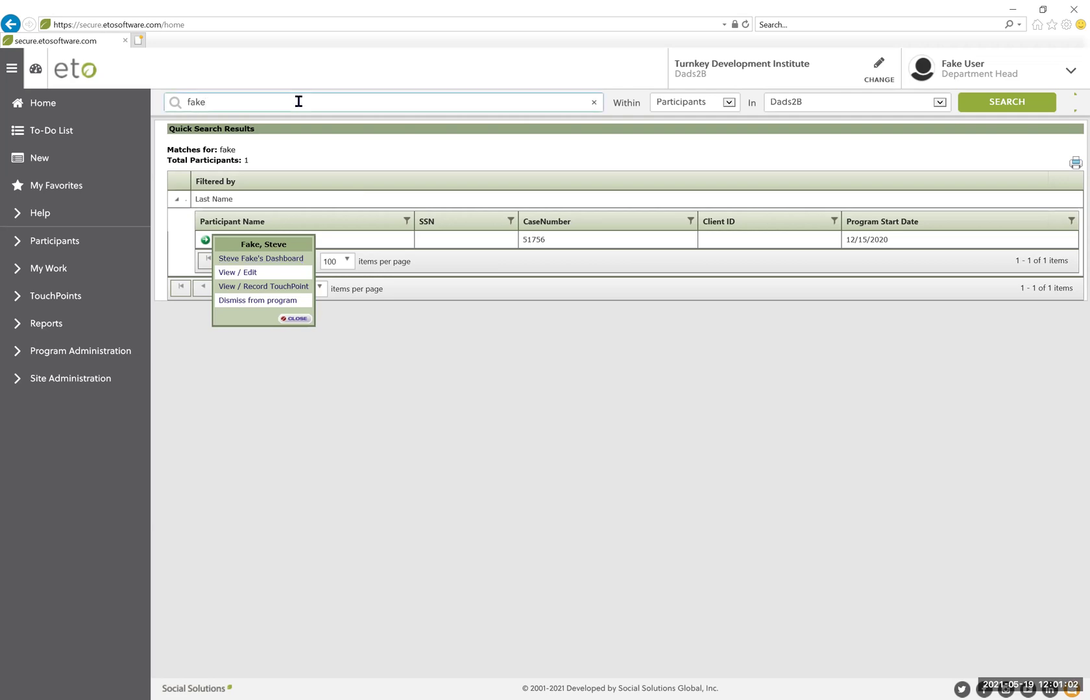
{"action": "key", "text": "BackSpace"}
{"action": "key", "text": "BackSpace"}
{"action": "key", "text": "BackSpace"}
{"action": "key", "text": "BackSpace"}
{"action": "type", "text": "fake"}
{"action": "key", "text": "Return"}
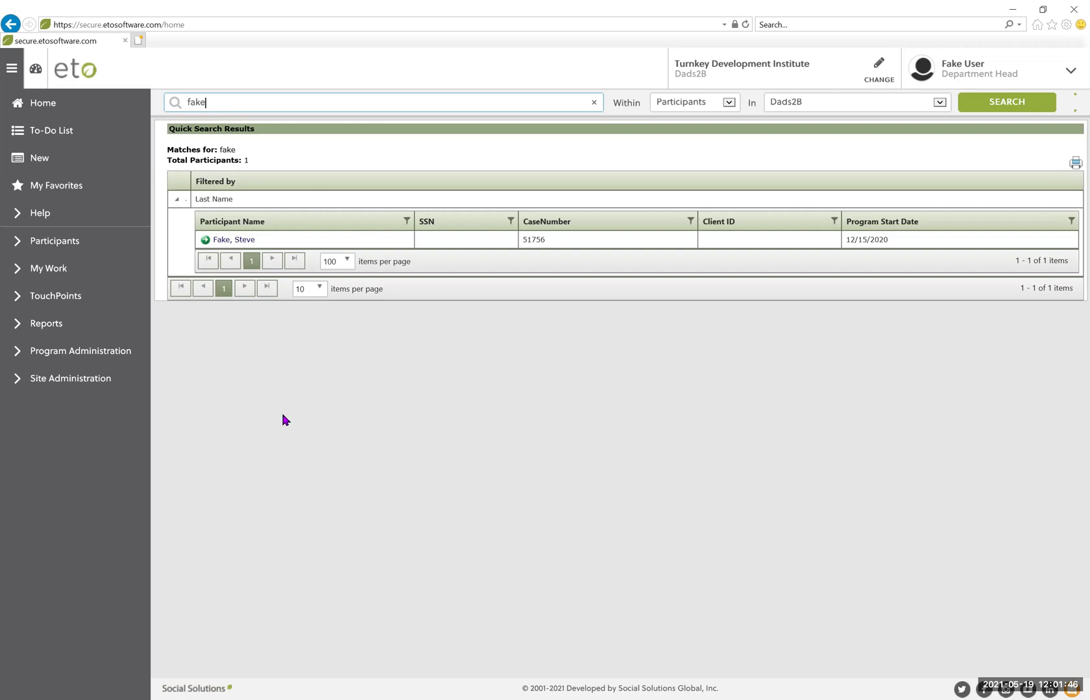
- Use Find Participant to search for "fake" across the site and look over the matching record
{"action": "left_click", "coordinate": [71, 245]}
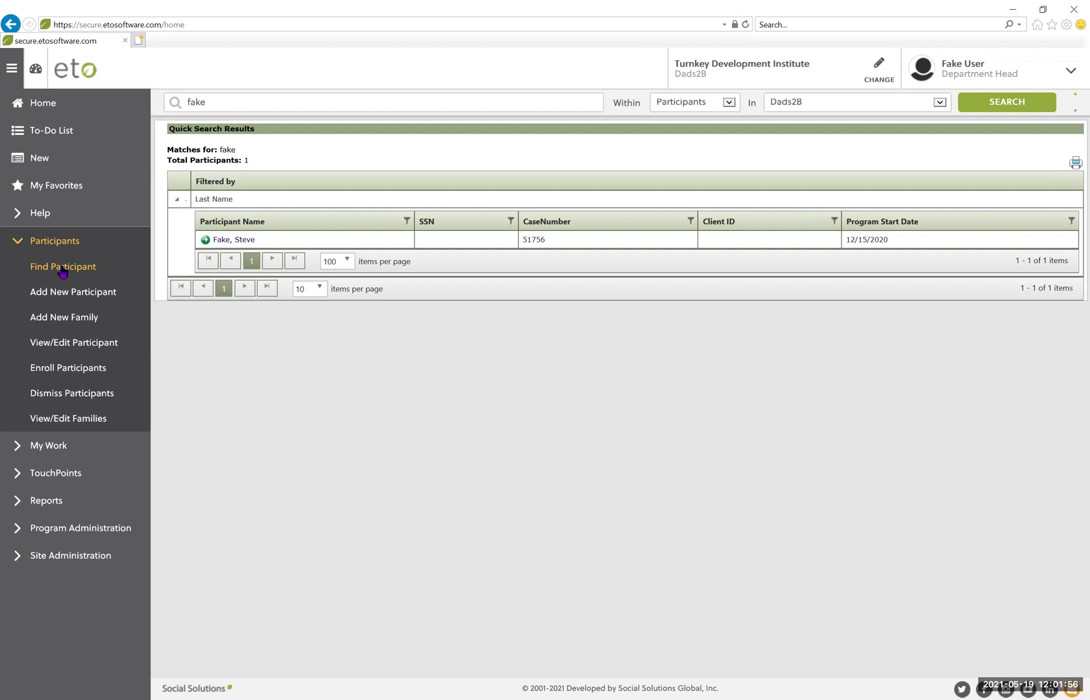
{"action": "left_click", "coordinate": [63, 269]}
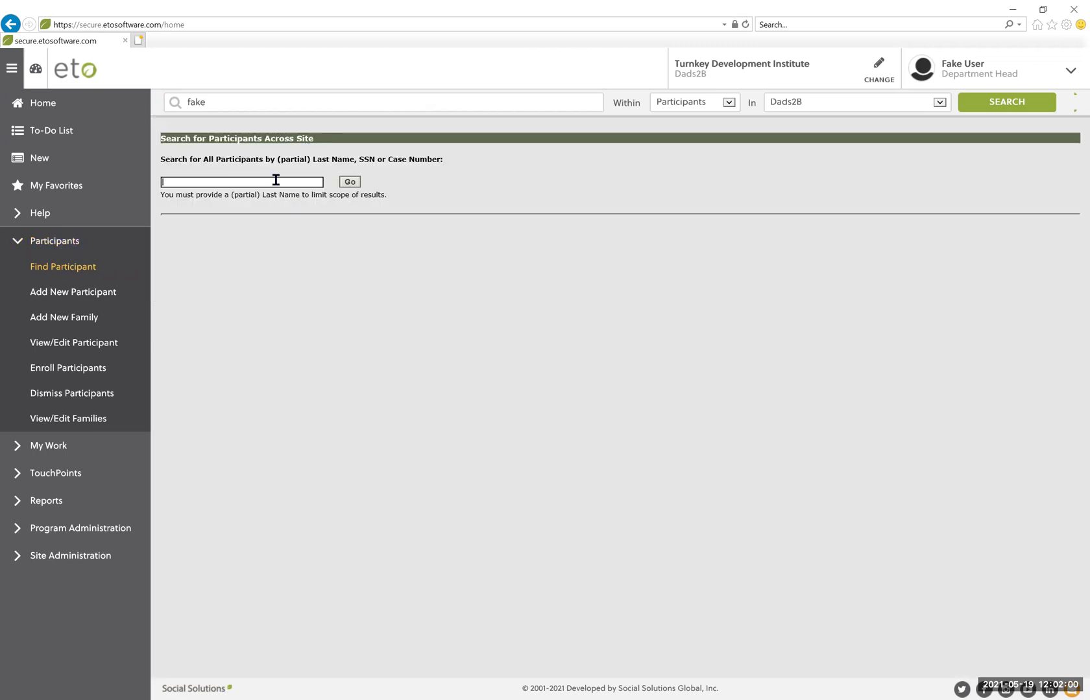
{"action": "type", "text": "fake"}
{"action": "key", "text": "Return"}
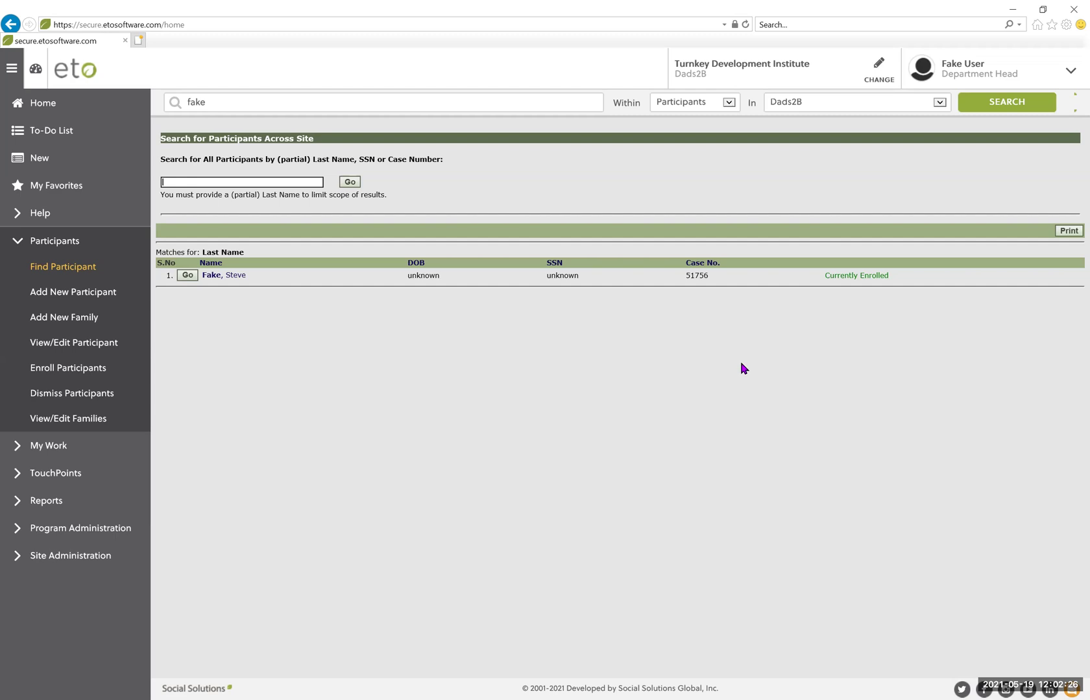
{"action": "left_click", "coordinate": [344, 369]}
{"action": "double_click", "coordinate": [242, 371]}
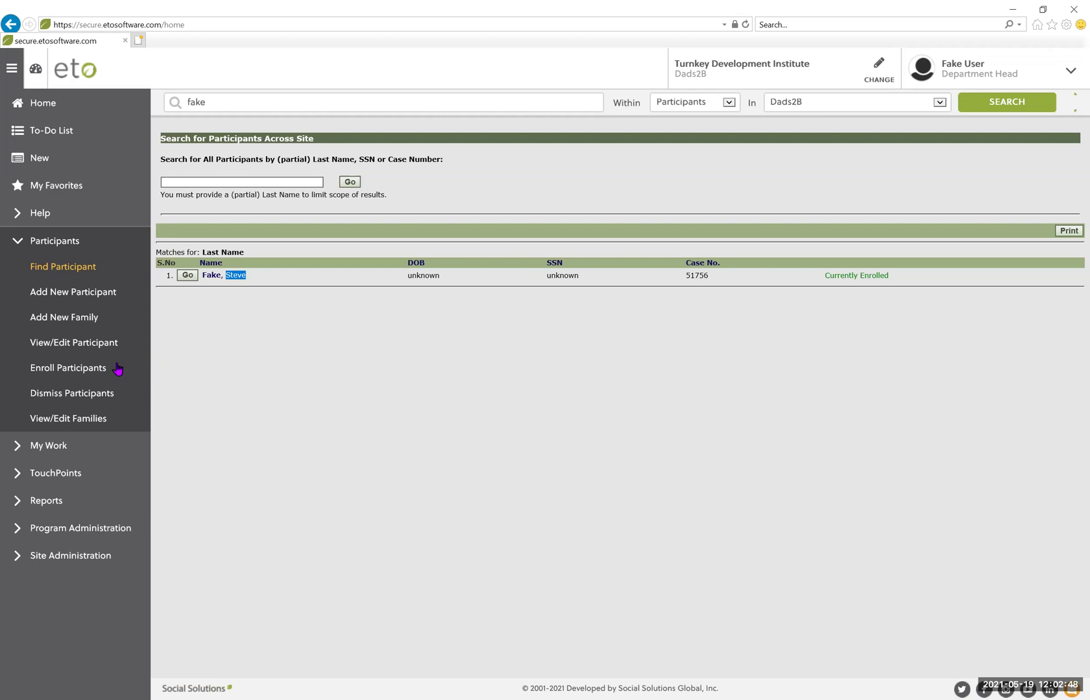
- Search for a participant to enroll into Dads2B by entering a last name and first name
{"action": "left_click", "coordinate": [81, 368]}
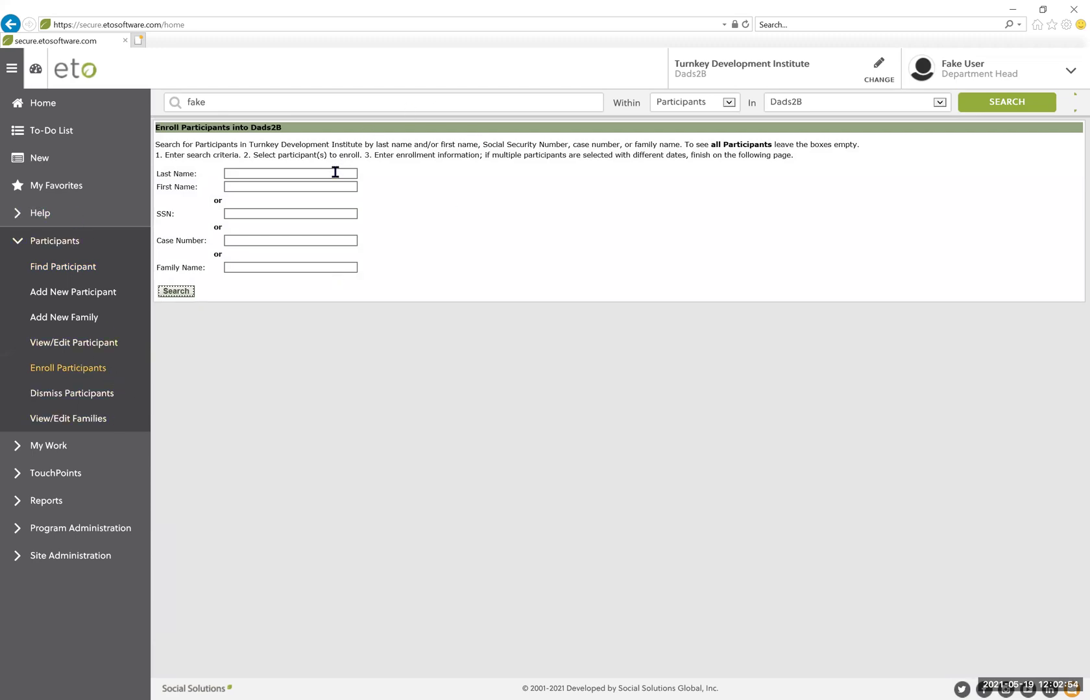
{"action": "left_click", "coordinate": [266, 172]}
{"action": "type", "text": "Fake"}
{"action": "left_click", "coordinate": [264, 185]}
{"action": "type", "text": "John"}
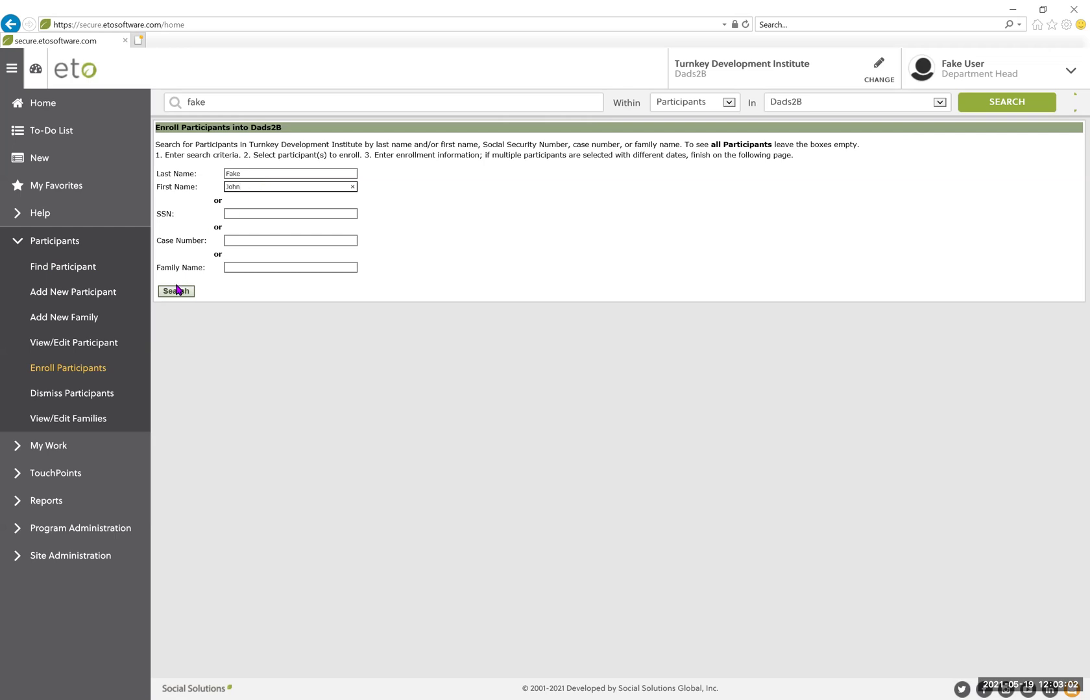
{"action": "left_click", "coordinate": [175, 293]}
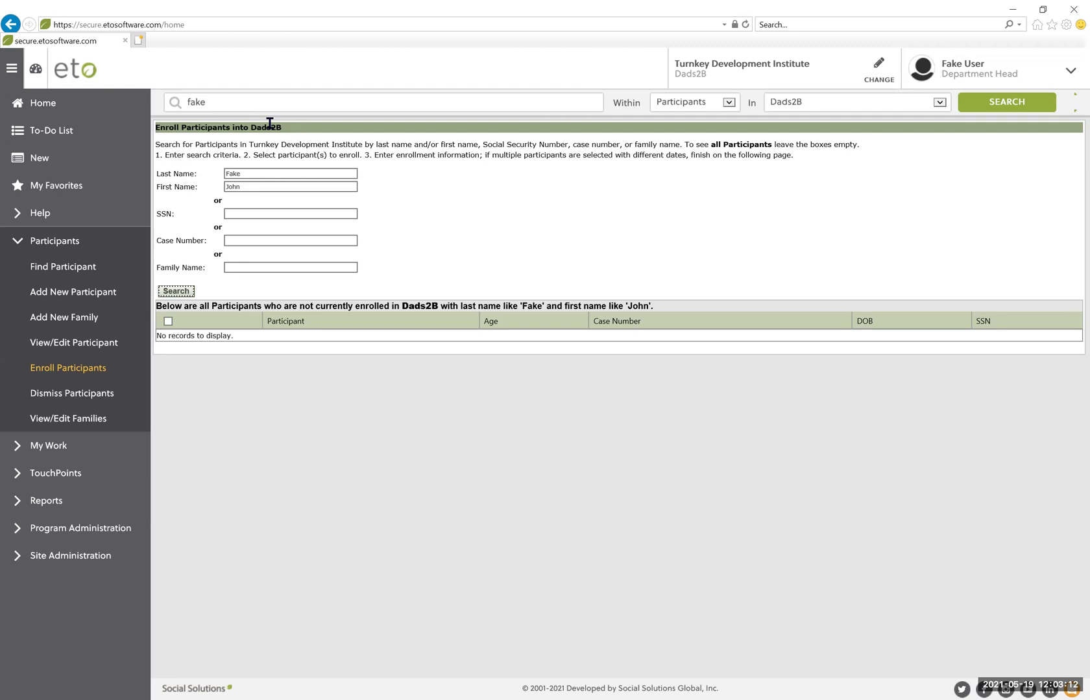
- Replace the last name in the Dads2B enrollment search with another participant's last name and run the search
{"action": "left_click", "coordinate": [267, 172]}
{"action": "key", "text": "BackSpace"}
{"action": "key", "text": "BackSpace"}
{"action": "key", "text": "BackSpace"}
{"action": "key", "text": "BackSpace"}
{"action": "type", "text": "zebbs"}
{"action": "key", "text": "Return"}
- Clear the first name, repeat the enrollment search by last name only, and select the matching participant for Dads2B
{"action": "left_click", "coordinate": [256, 185]}
{"action": "key", "text": "BackSpace"}
{"action": "key", "text": "BackSpace"}
{"action": "key", "text": "BackSpace"}
{"action": "key", "text": "BackSpace"}
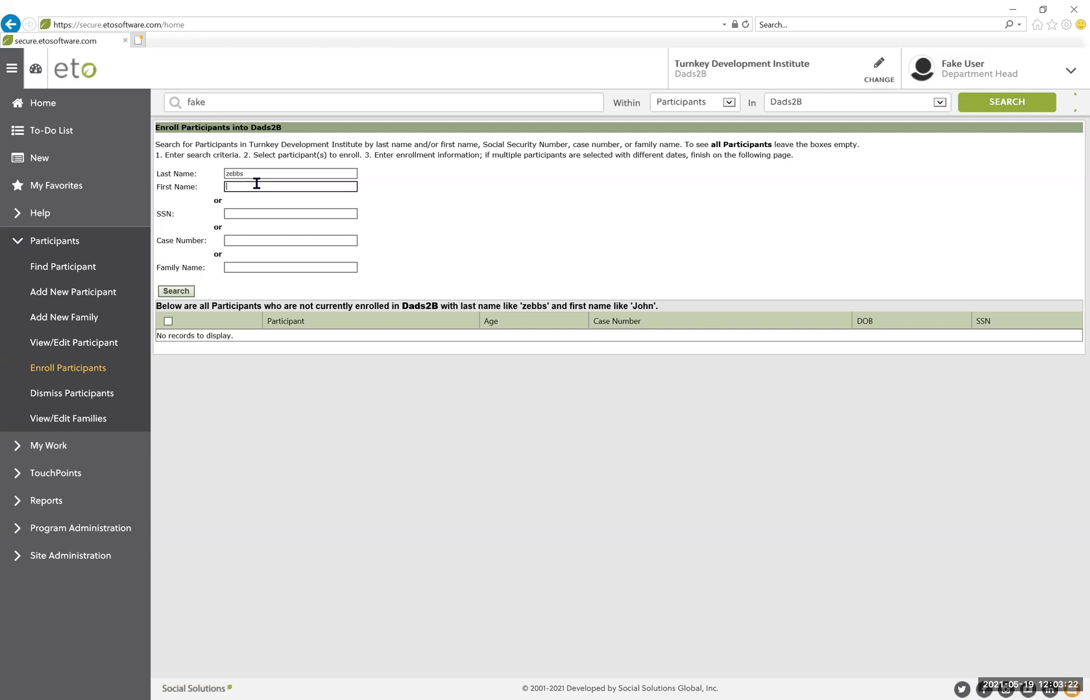
{"action": "left_click", "coordinate": [174, 293]}
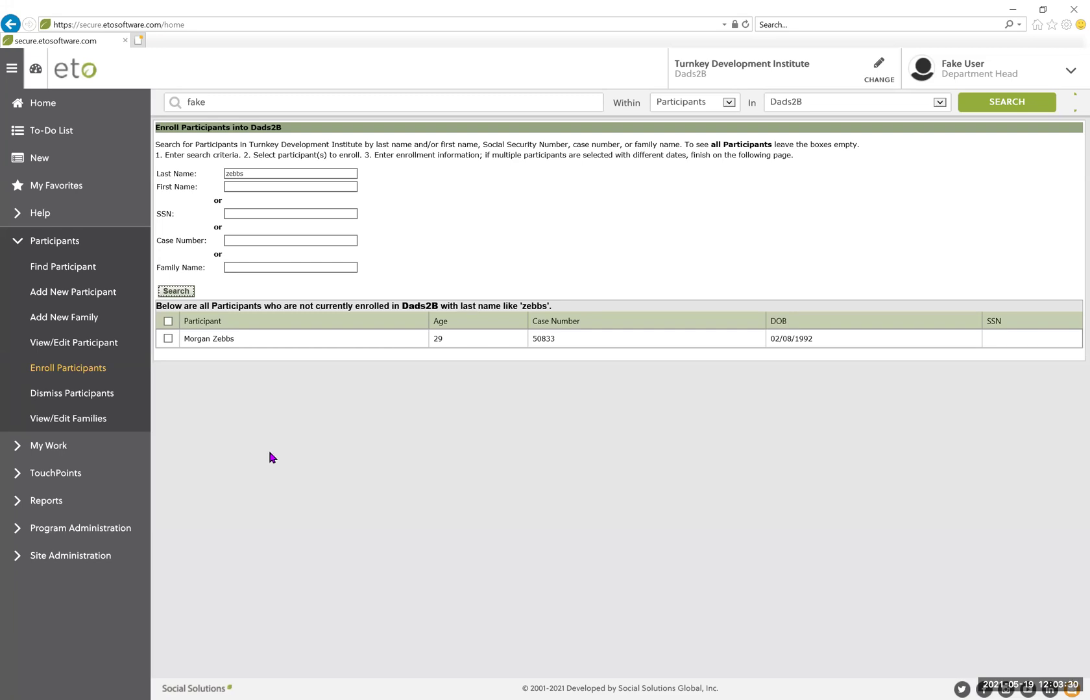
{"action": "left_click", "coordinate": [168, 338]}
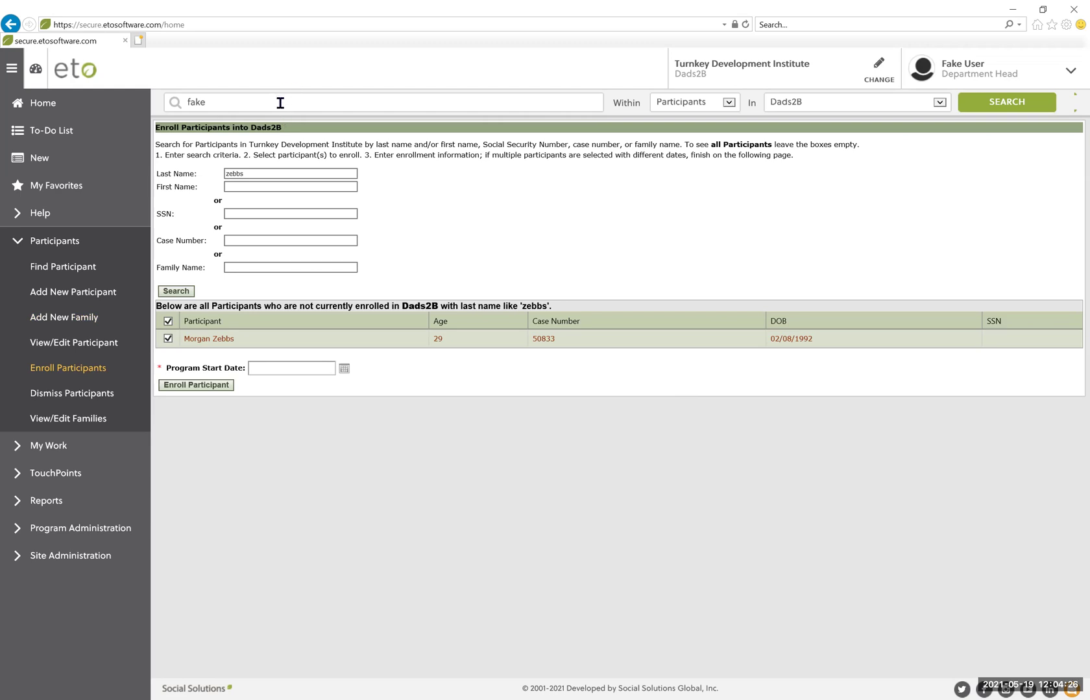
- Search Dads2B participants for "fake" and open the matching participant's dashboard
{"action": "left_click", "coordinate": [1015, 104]}
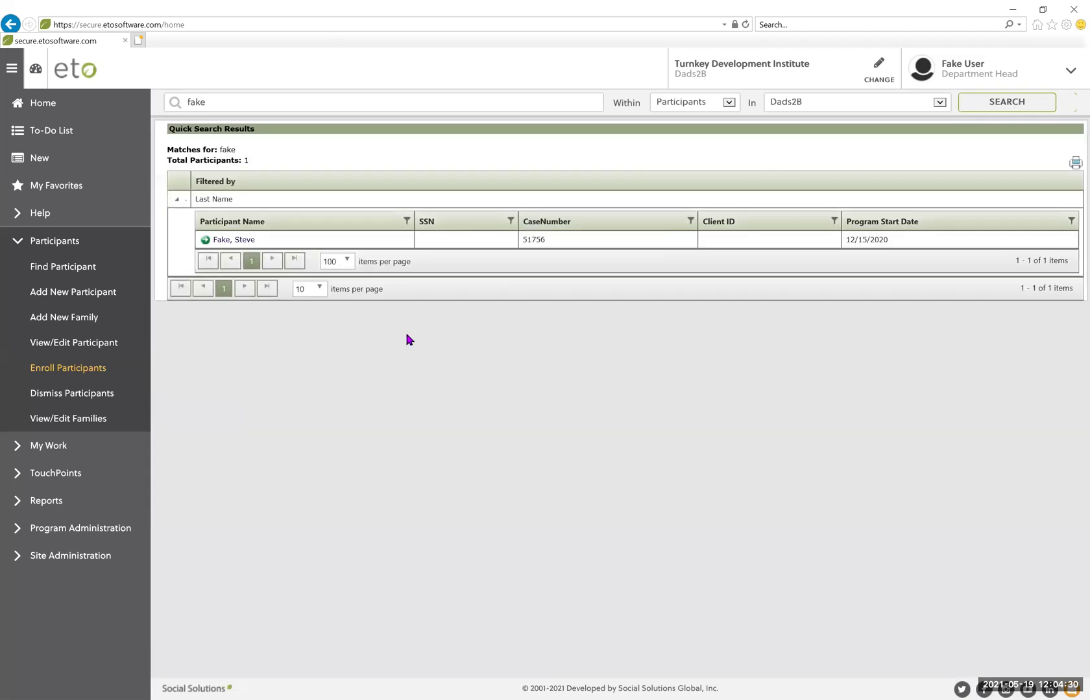
{"action": "left_click", "coordinate": [248, 241]}
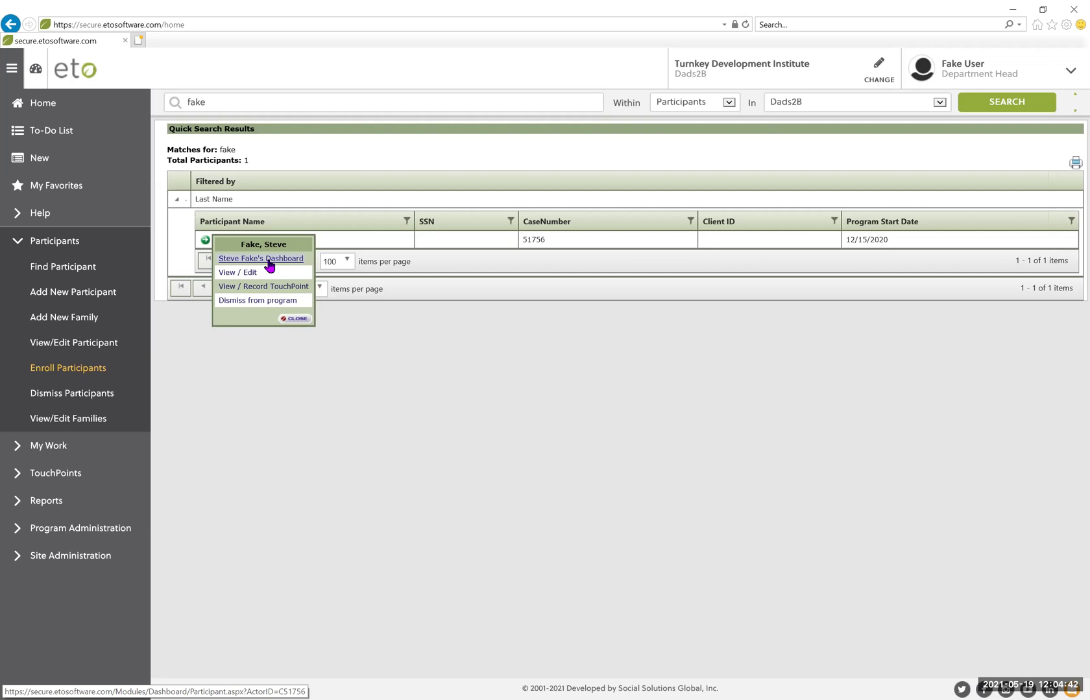
{"action": "left_click", "coordinate": [267, 260]}
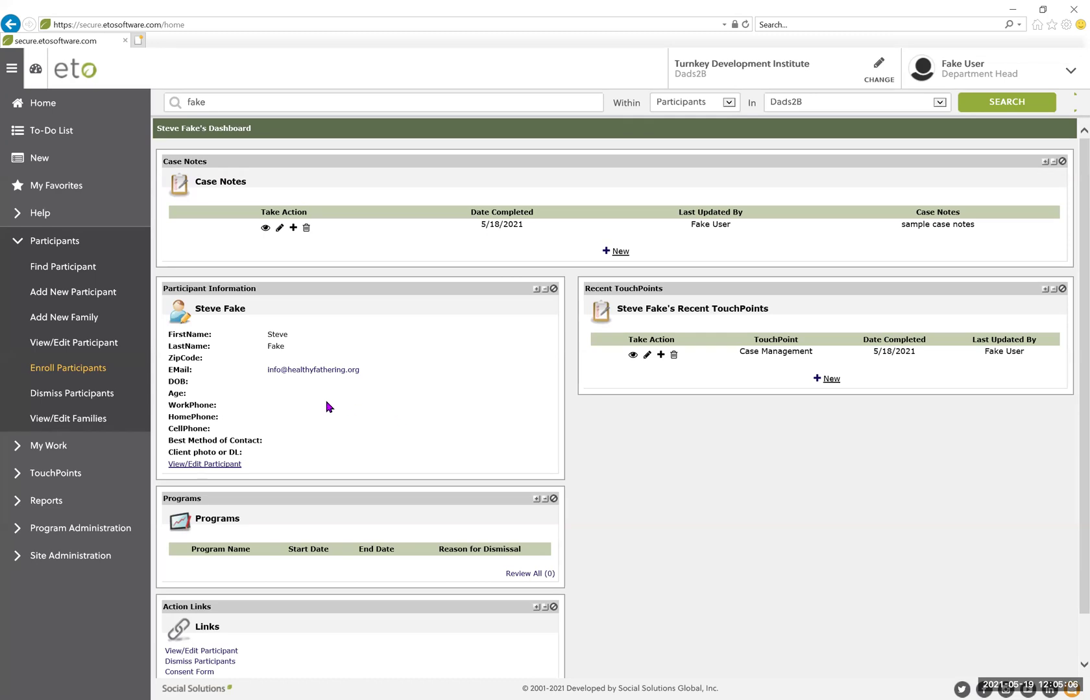
- Open the participant's record for viewing and editing from the dashboard, look over its fields, and return to the dashboard
{"action": "left_click", "coordinate": [203, 468]}
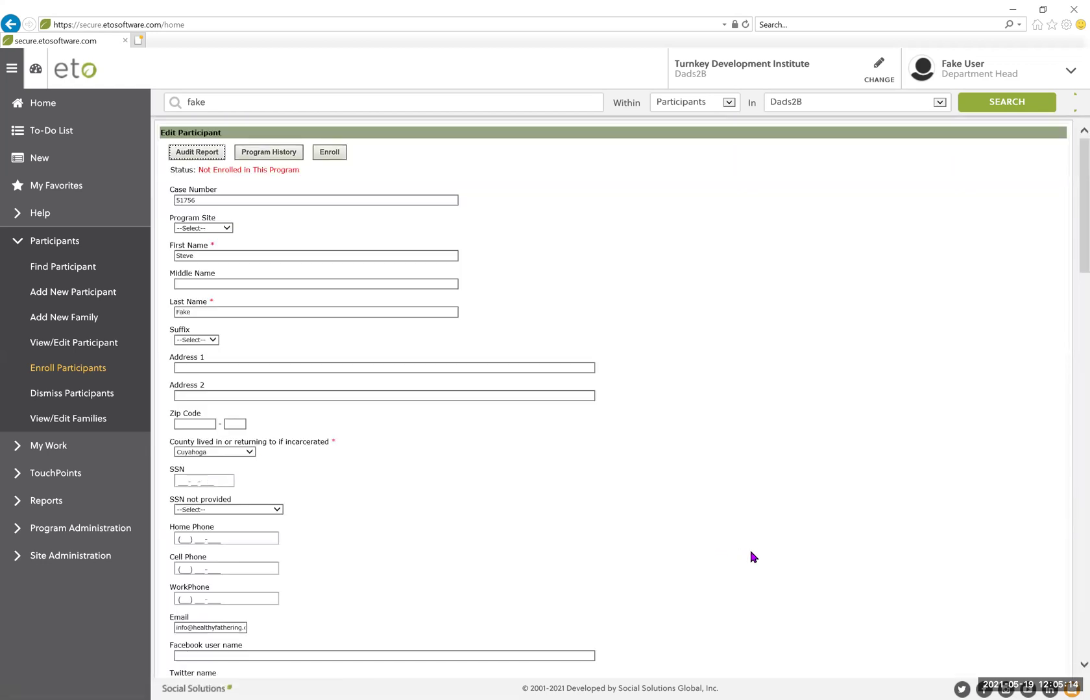
{"action": "scroll", "coordinate": [752, 558], "scroll_direction": "down", "scroll_amount": 3}
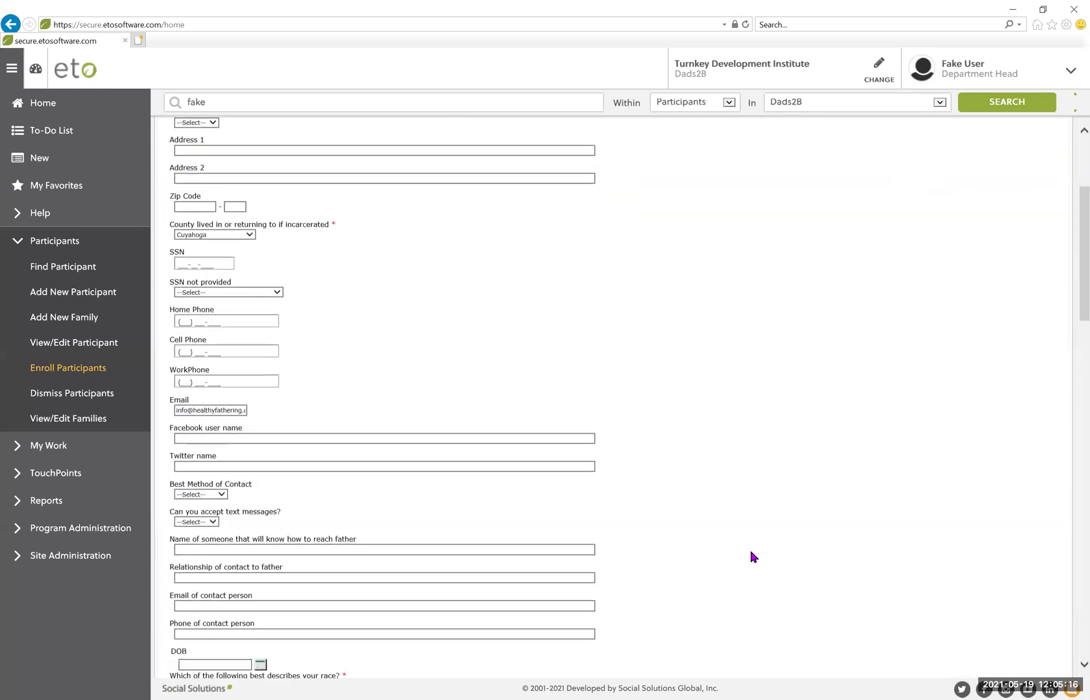
{"action": "scroll", "coordinate": [752, 558], "scroll_direction": "down", "scroll_amount": 2}
{"action": "scroll", "coordinate": [753, 557], "scroll_direction": "up", "scroll_amount": 5}
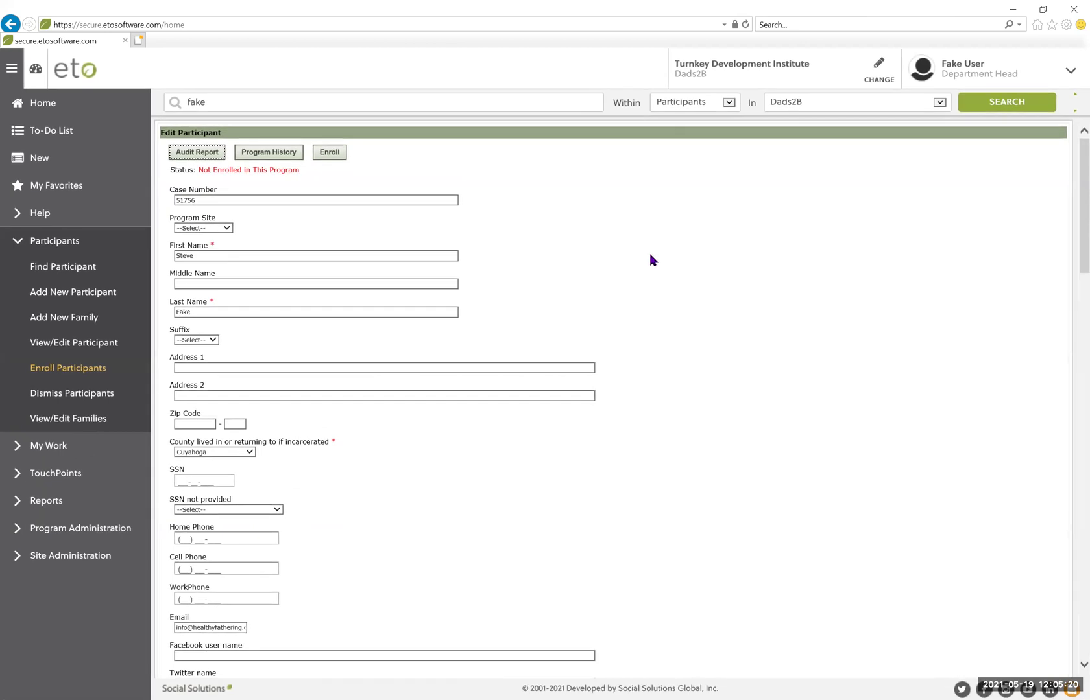
{"action": "left_click", "coordinate": [10, 26]}
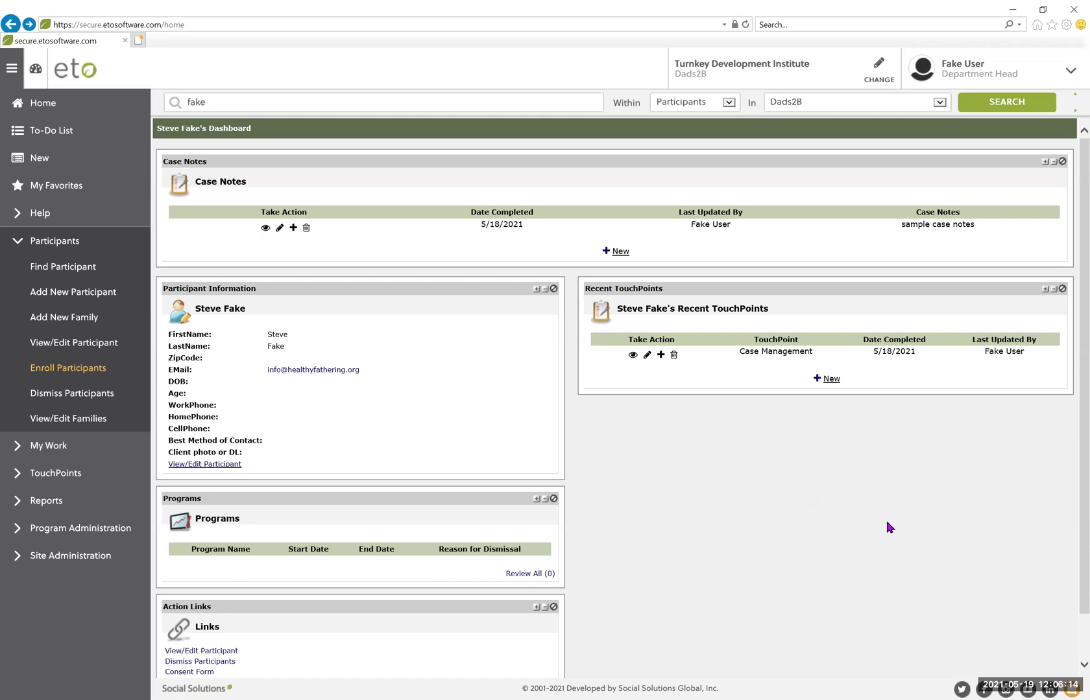
- View the TouchPoint types available for a new participant entry, and reopen the participant's dashboard by searching for "fake"
{"action": "left_click", "coordinate": [831, 379]}
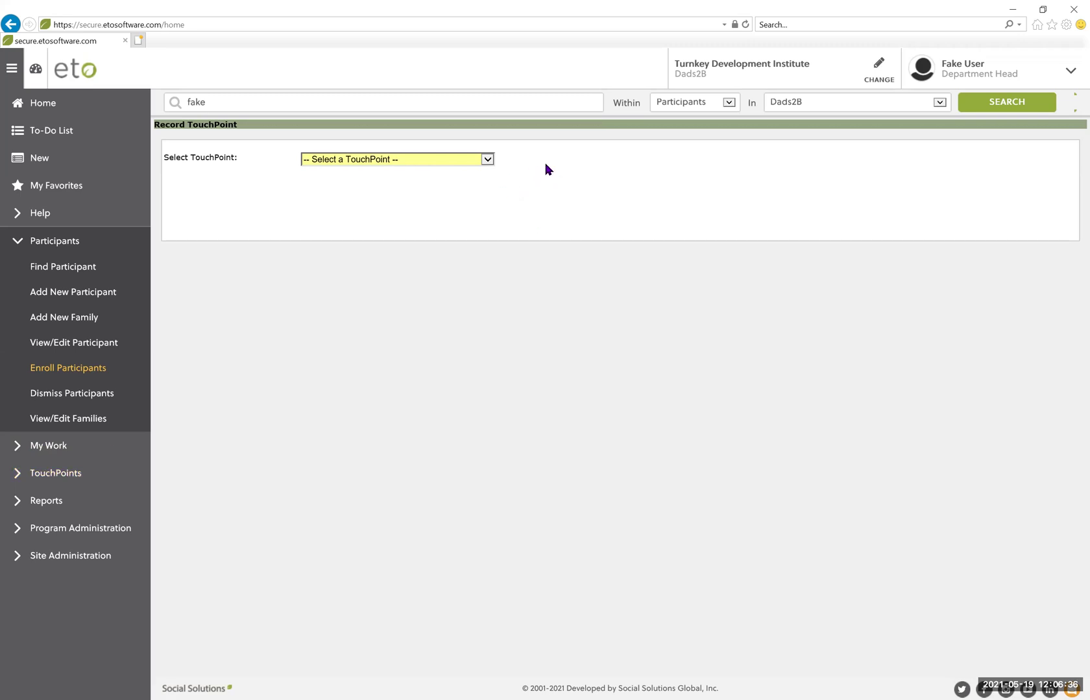
{"action": "left_click", "coordinate": [491, 161]}
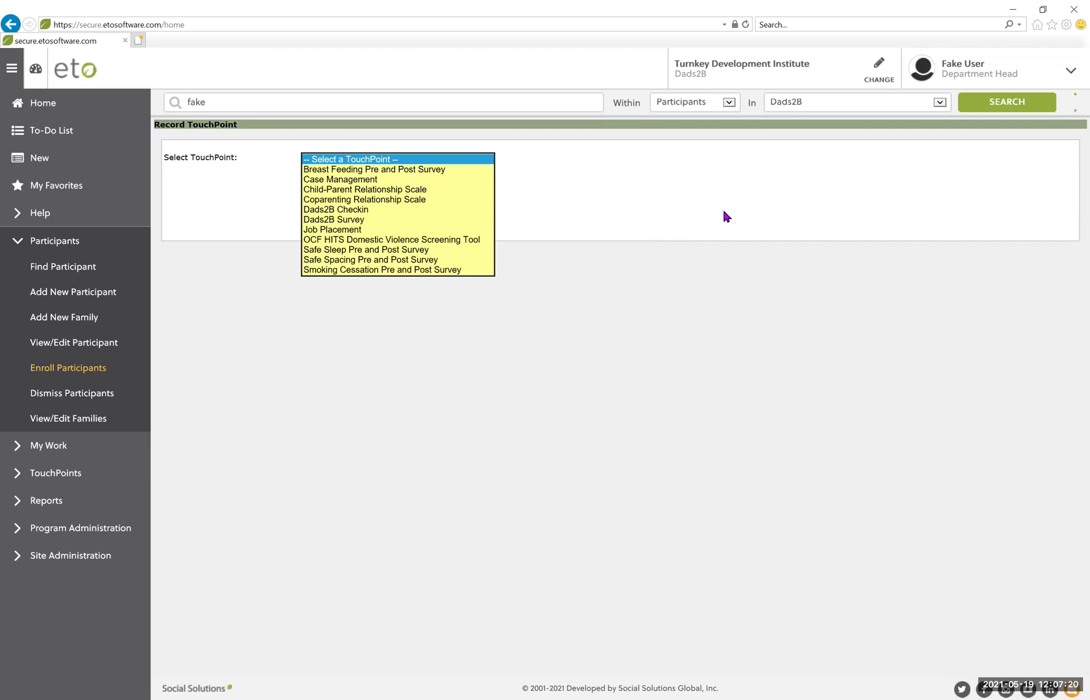
{"action": "left_click", "coordinate": [1003, 108]}
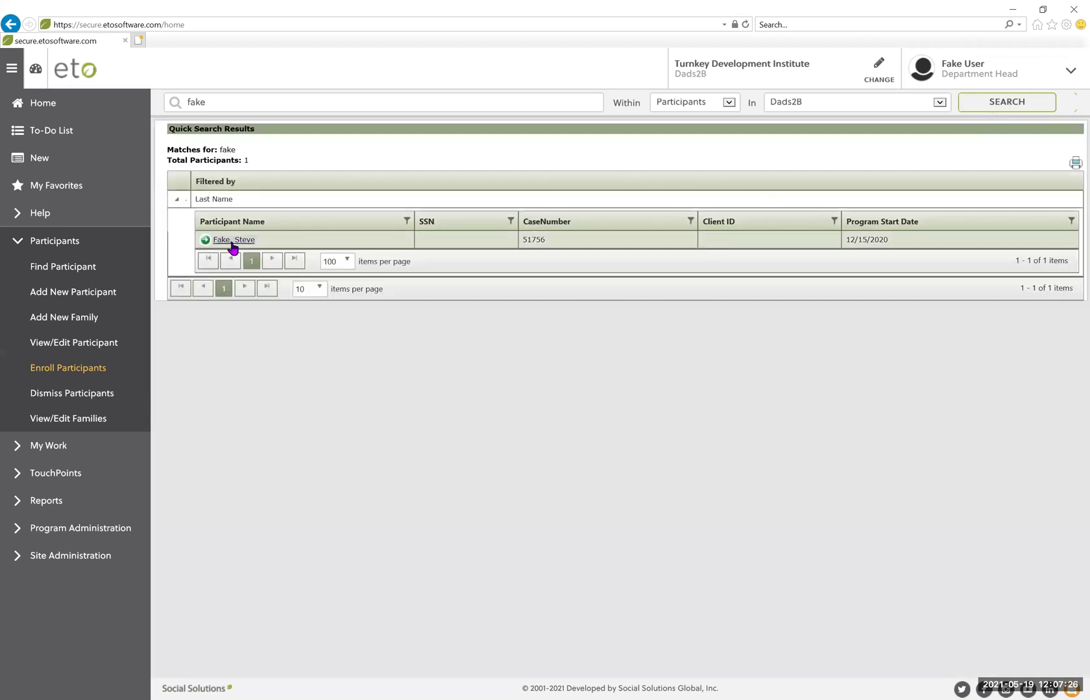
{"action": "left_click", "coordinate": [232, 243]}
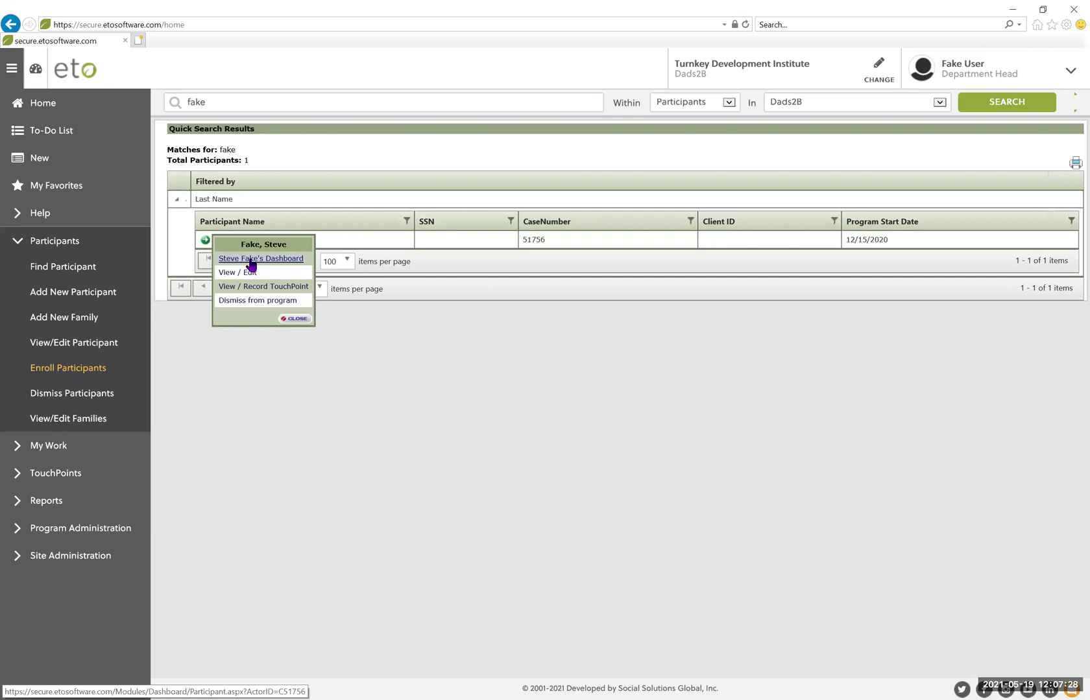
{"action": "left_click", "coordinate": [250, 261]}
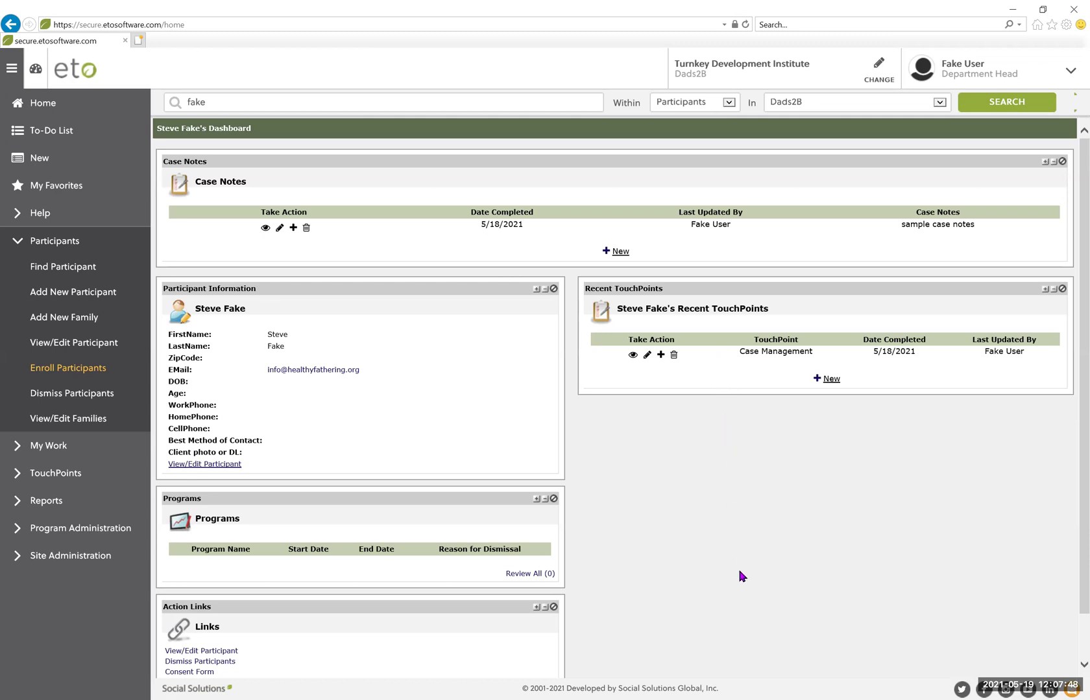
- View the participant's recent Case Management TouchPoint, and edit and save its case notes as "sample case notes taken after class"
{"action": "left_click", "coordinate": [633, 355]}
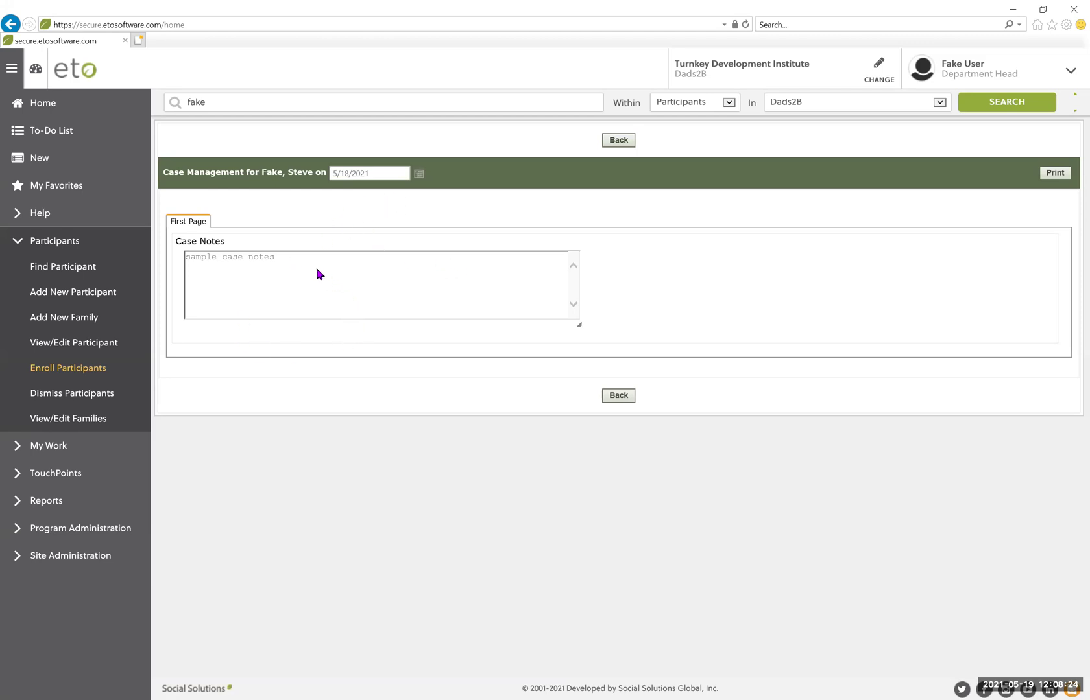
{"action": "left_click", "coordinate": [620, 143]}
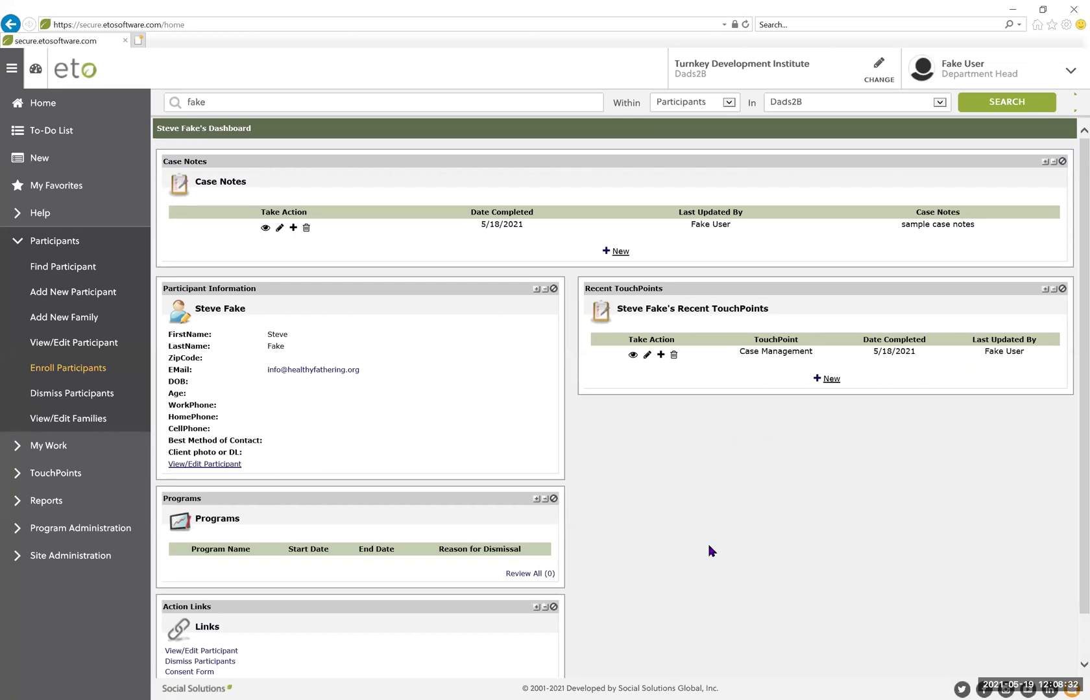
{"action": "left_click", "coordinate": [647, 356]}
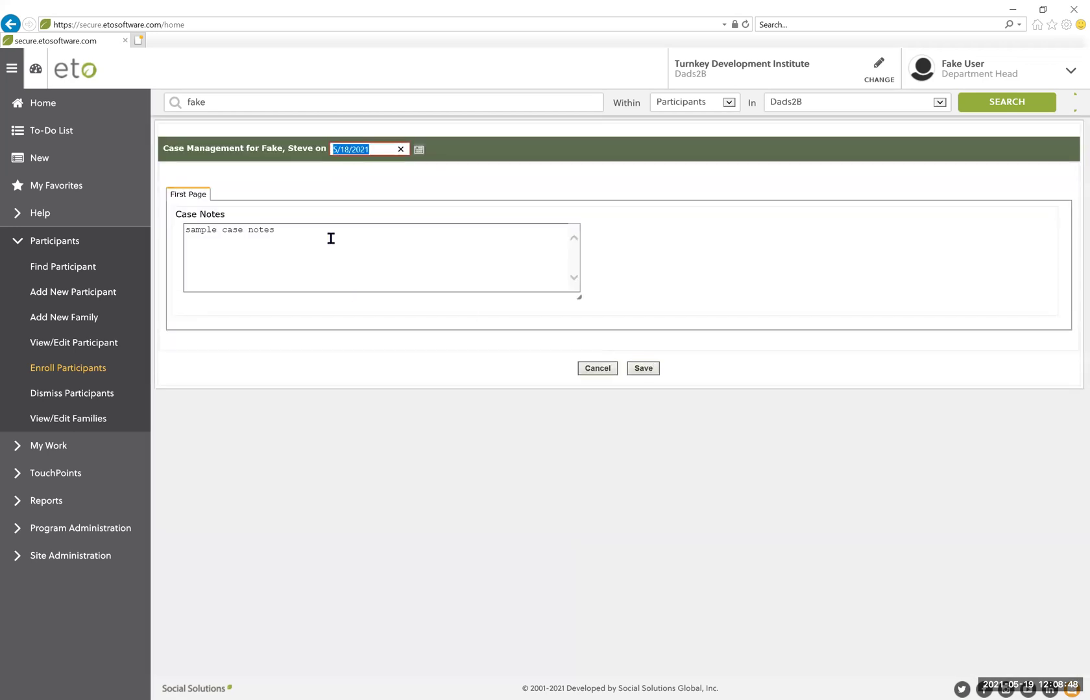
{"action": "left_click", "coordinate": [329, 233]}
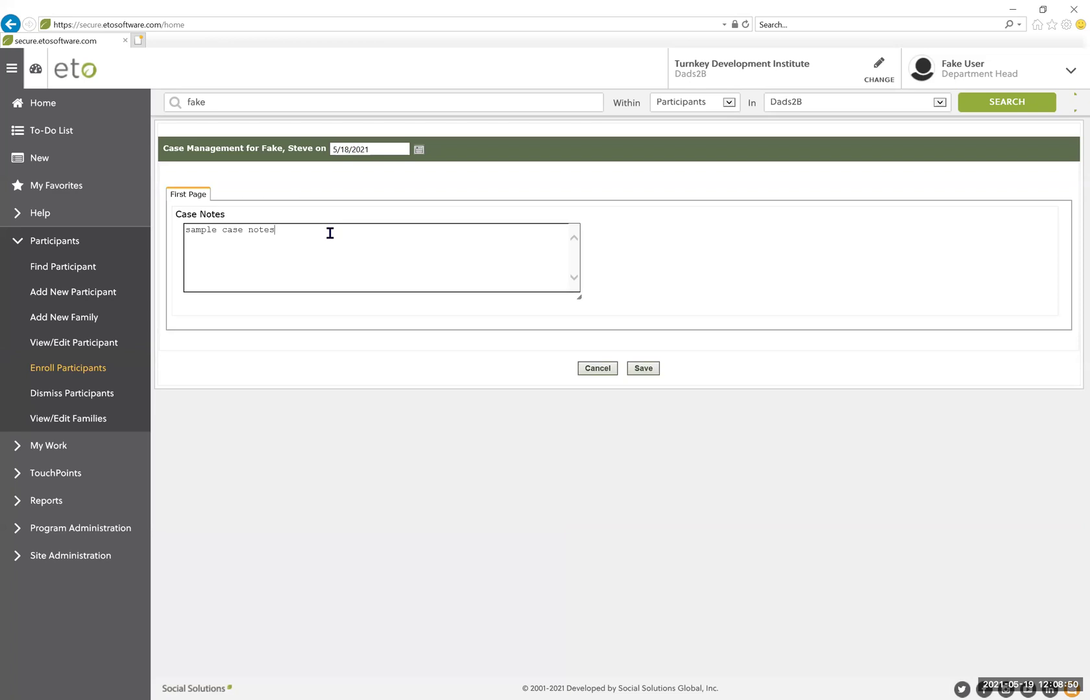
{"action": "type", "text": "ta"}
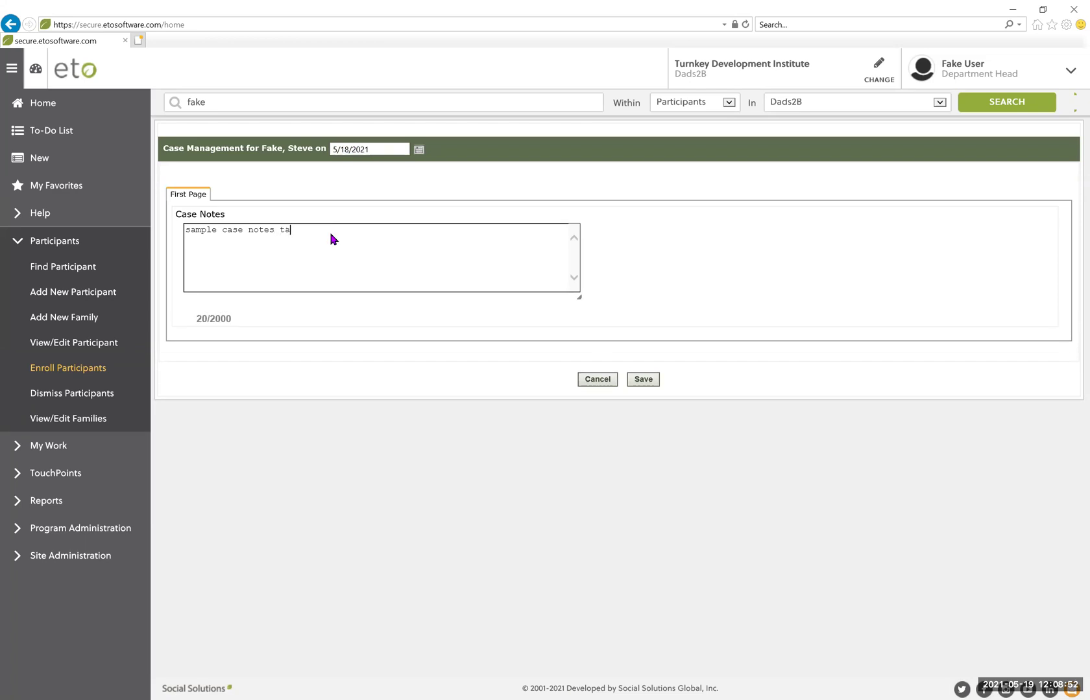
{"action": "type", "text": "ken after class"}
{"action": "left_click", "coordinate": [644, 381]}
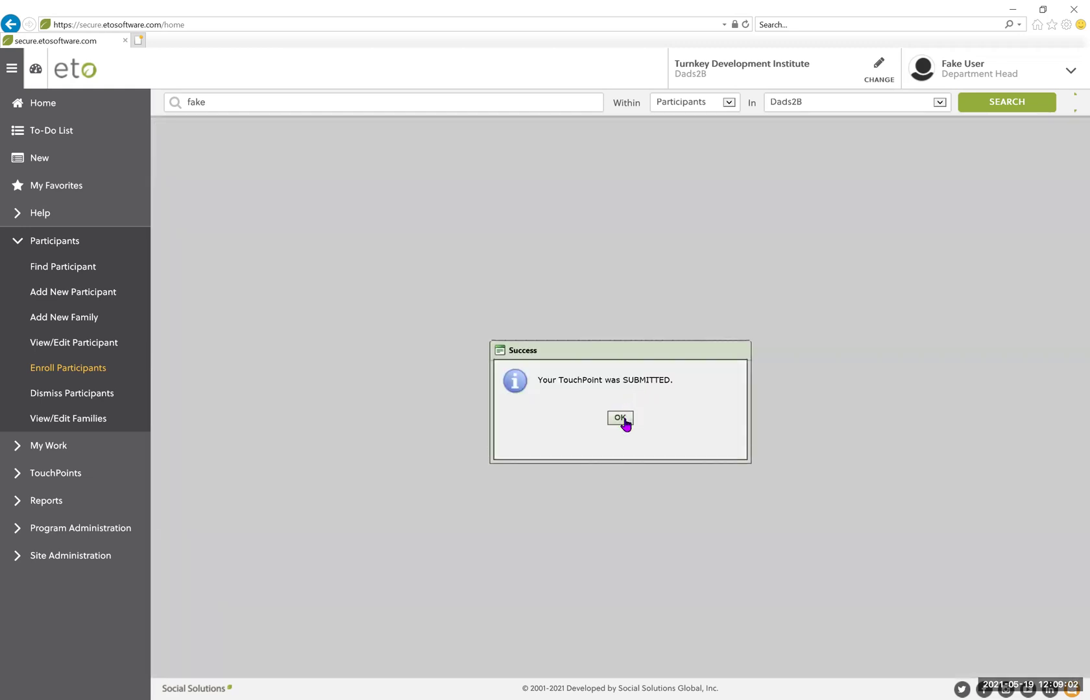
{"action": "left_click", "coordinate": [621, 422]}
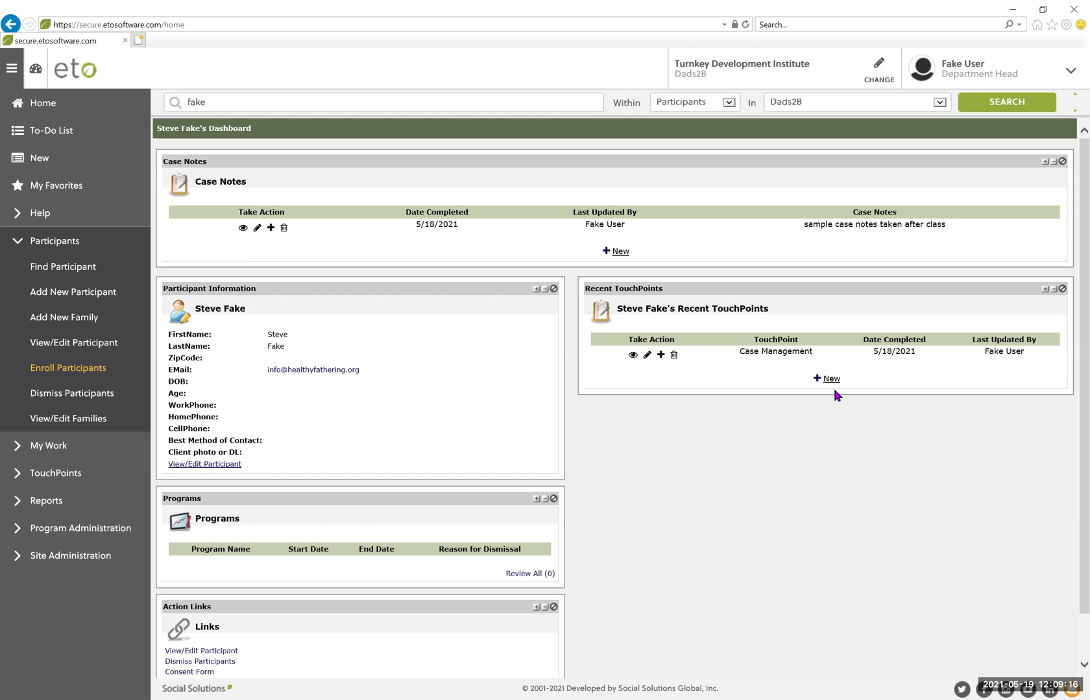
- Open a blank Case Management TouchPoint for the participant, return to the dashboard, and look over its sections down to the Action Links
{"action": "left_click", "coordinate": [660, 356]}
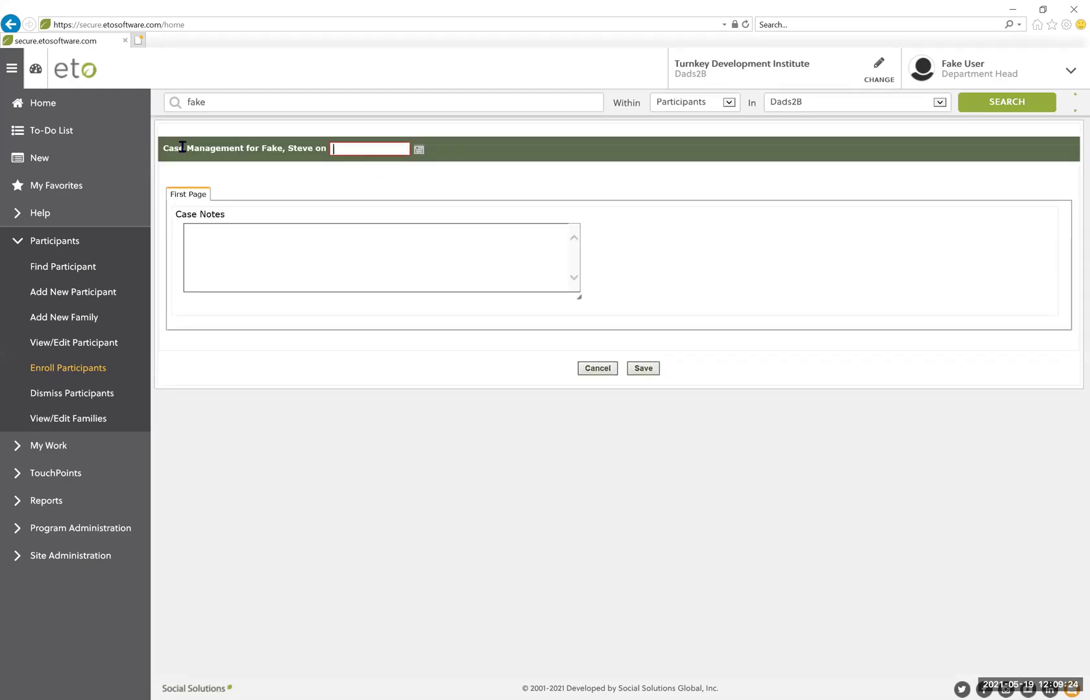
{"action": "left_click", "coordinate": [8, 27]}
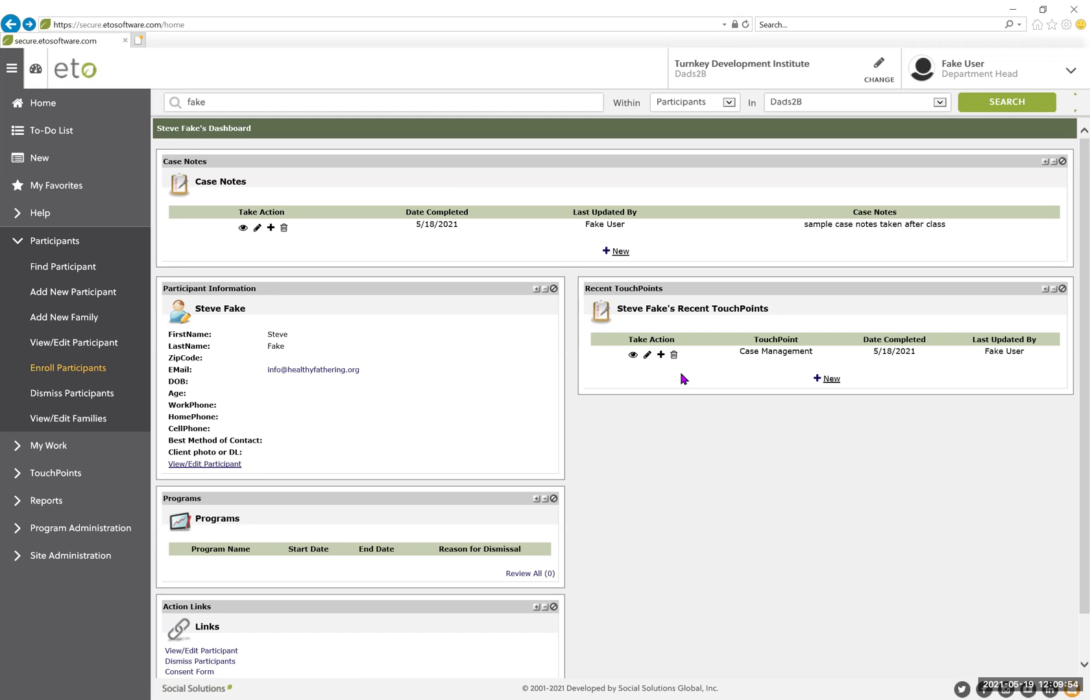
{"action": "scroll", "coordinate": [739, 480], "scroll_direction": "down", "scroll_amount": 1}
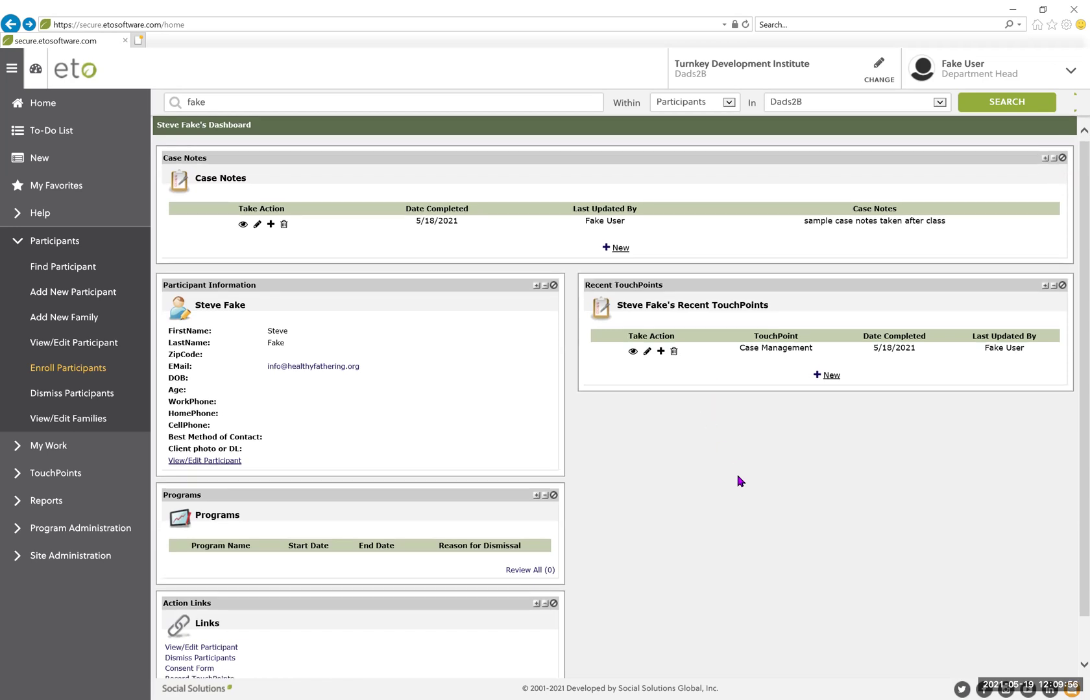
{"action": "scroll", "coordinate": [740, 482], "scroll_direction": "down", "scroll_amount": 1}
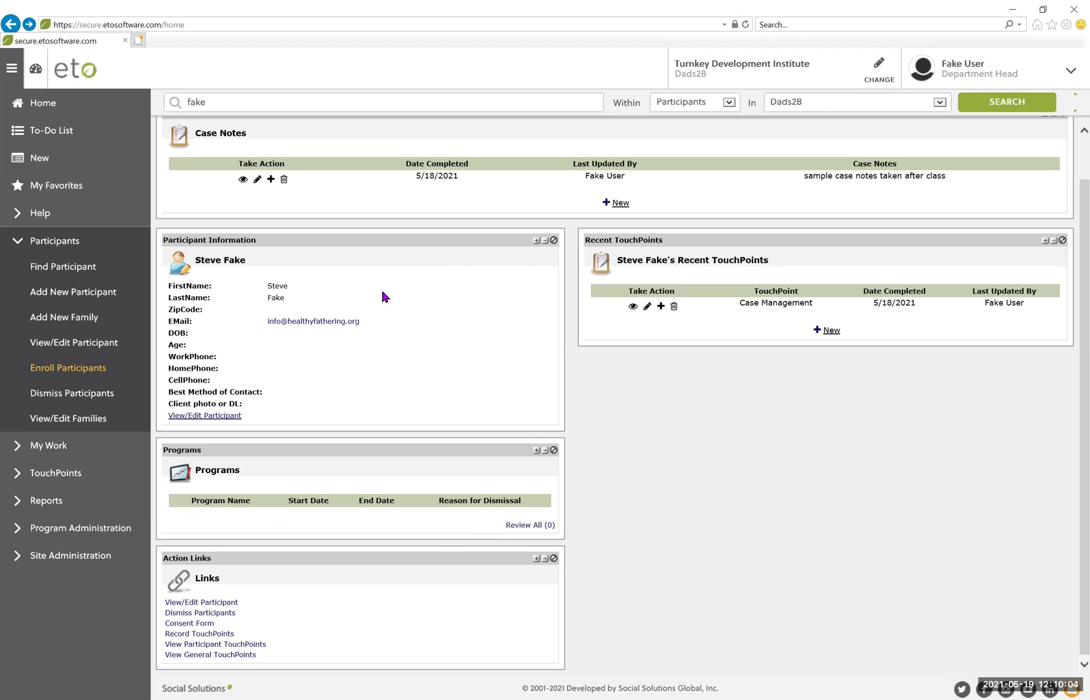
{"action": "scroll", "coordinate": [419, 326], "scroll_direction": "up", "scroll_amount": 1}
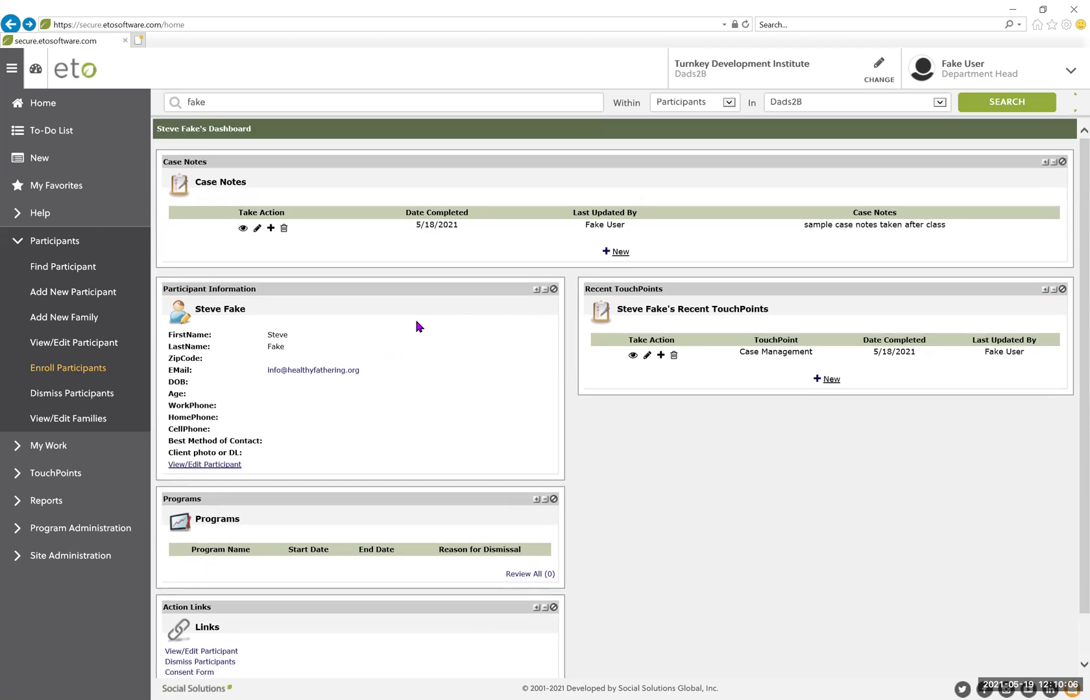
{"action": "scroll", "coordinate": [418, 327], "scroll_direction": "down", "scroll_amount": 1}
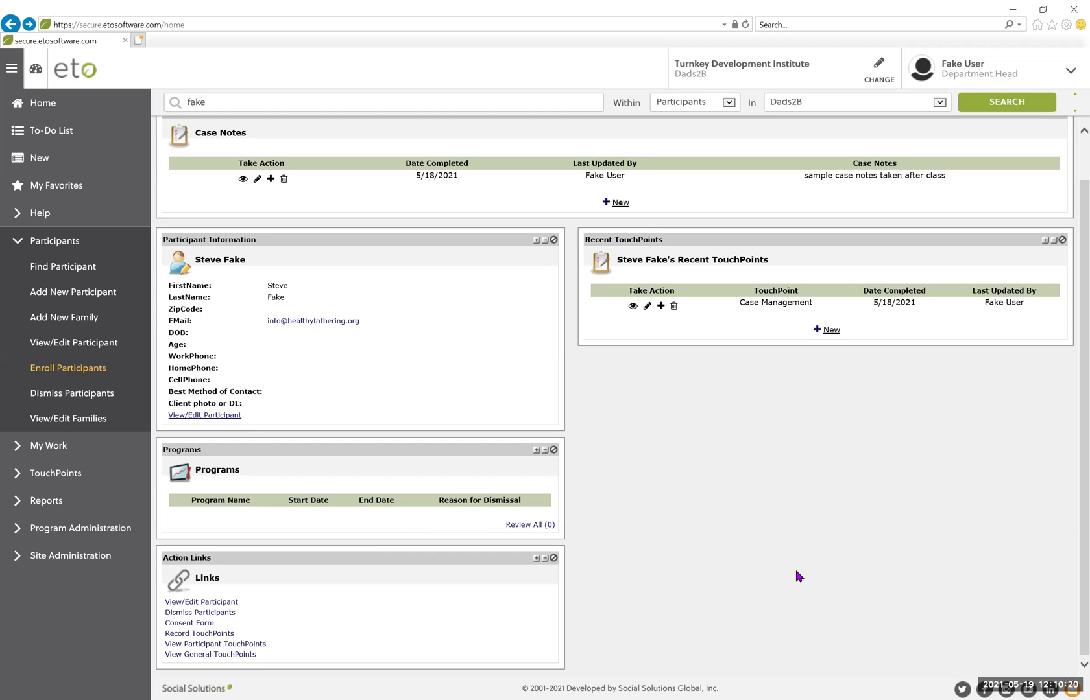
{"action": "scroll", "coordinate": [799, 577], "scroll_direction": "down", "scroll_amount": 1}
{"action": "scroll", "coordinate": [799, 576], "scroll_direction": "up", "scroll_amount": 1}
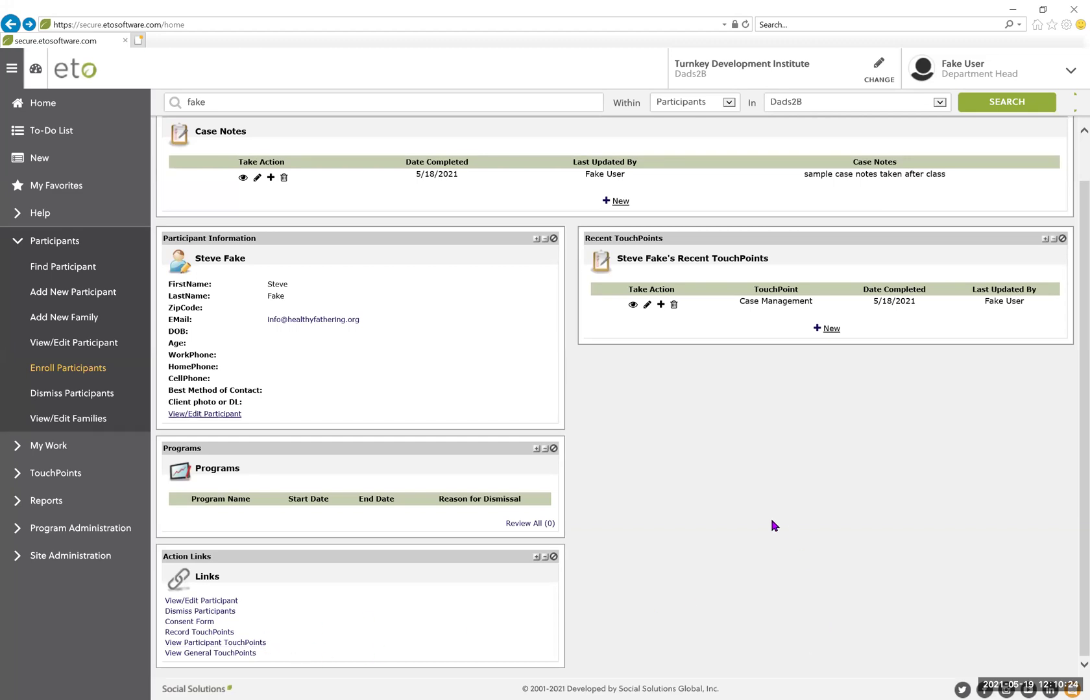
{"action": "scroll", "coordinate": [773, 525], "scroll_direction": "up", "scroll_amount": 1}
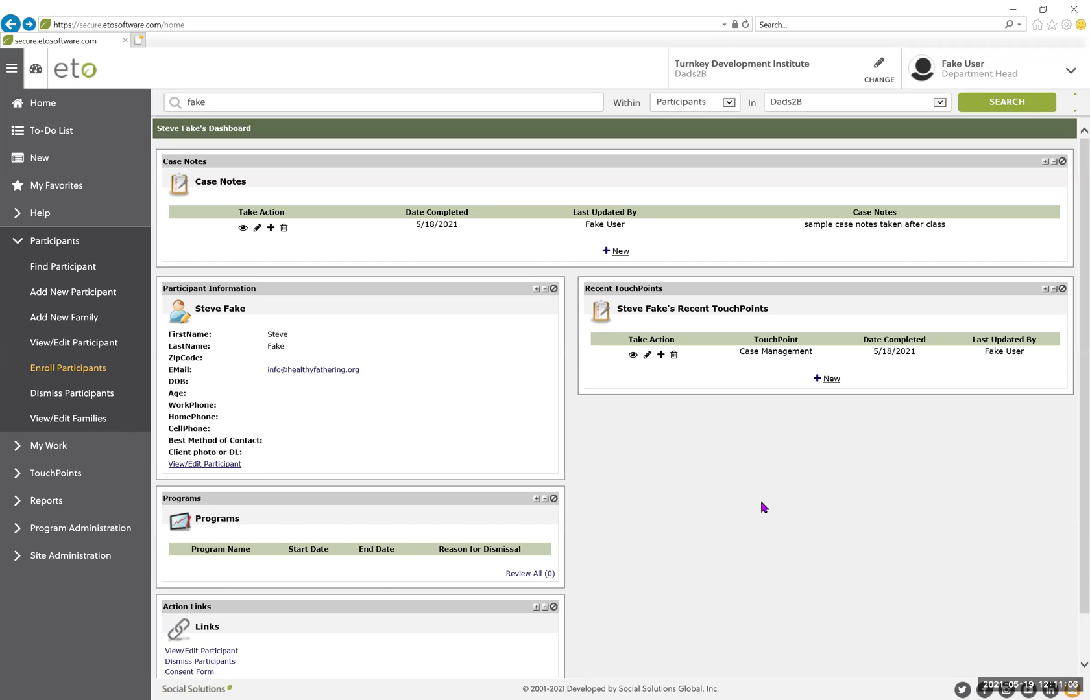
- Start recording an Attendance TouchPoint and select the participants in rows 2 and 14 of the list
{"action": "left_click", "coordinate": [54, 474]}
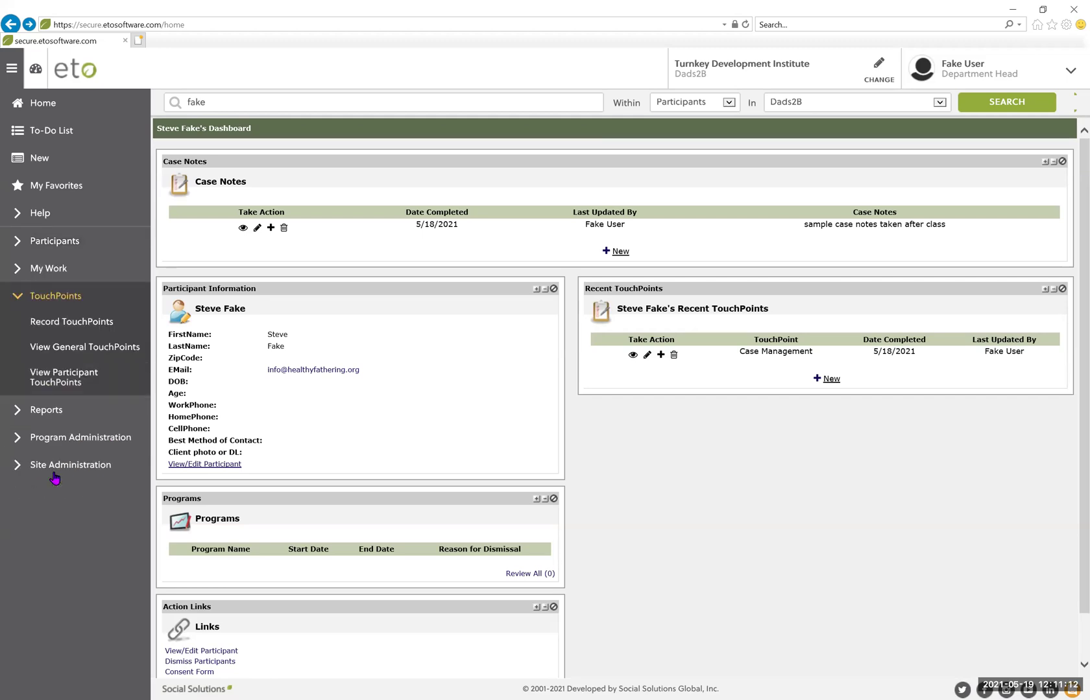
{"action": "left_click", "coordinate": [55, 322]}
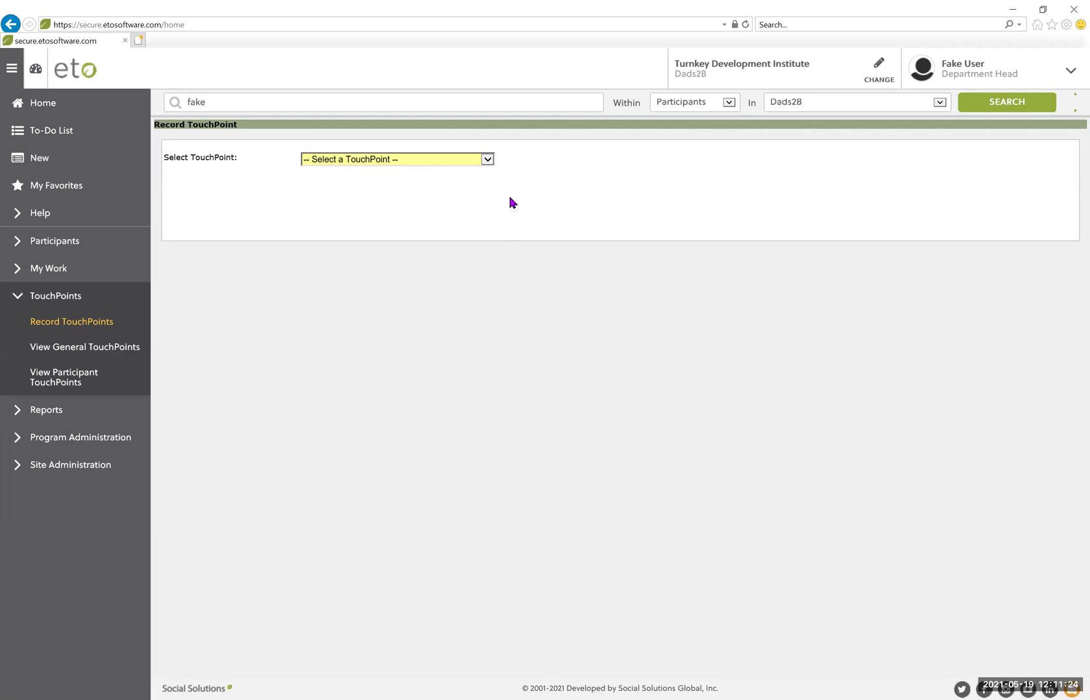
{"action": "left_click", "coordinate": [487, 160]}
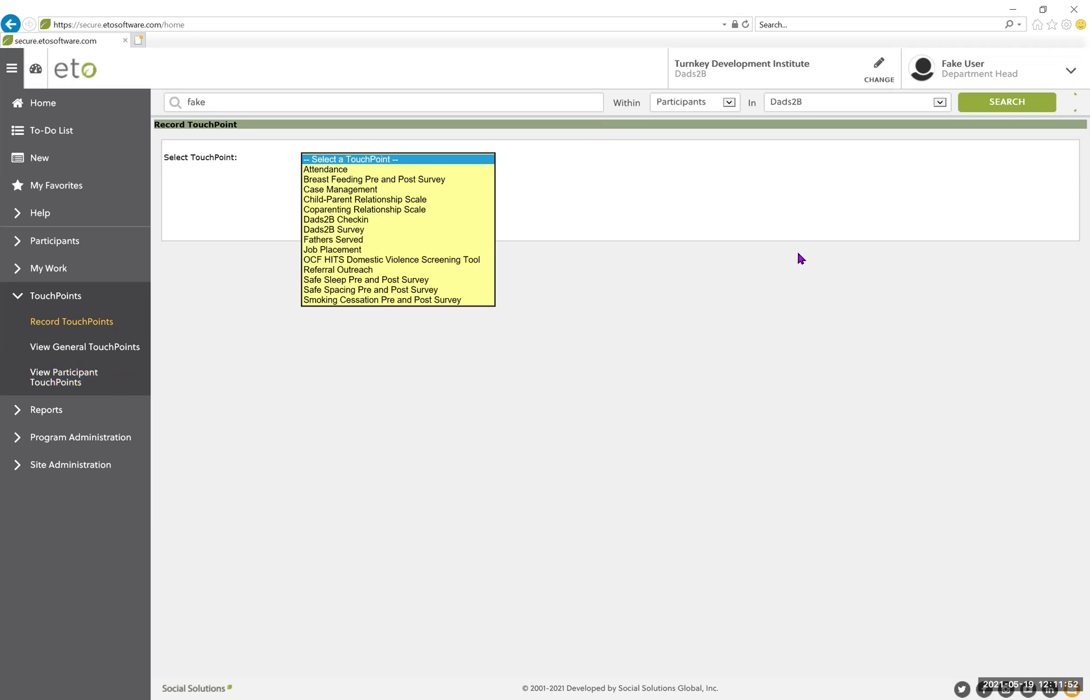
{"action": "left_click", "coordinate": [316, 170]}
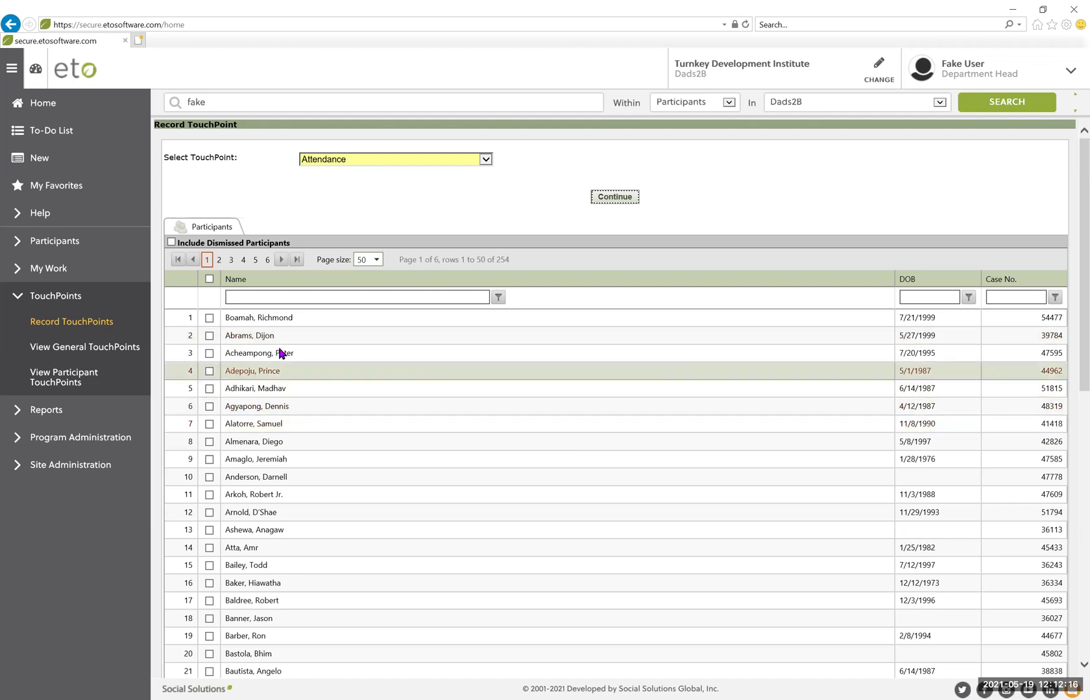
{"action": "left_click", "coordinate": [210, 337]}
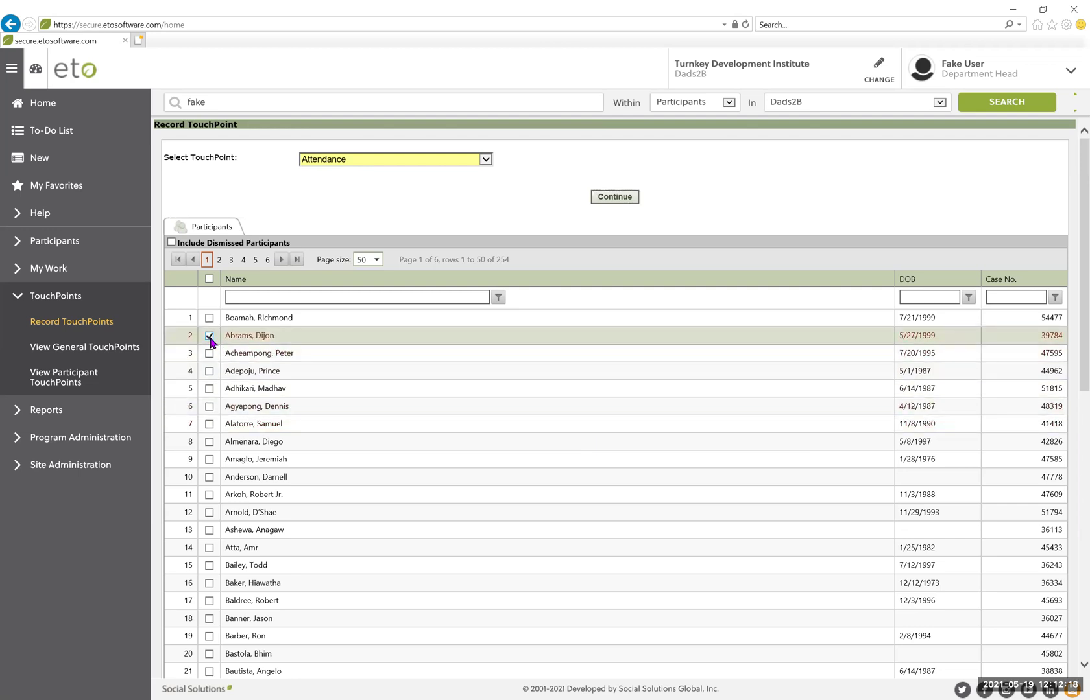
{"action": "left_click", "coordinate": [209, 549]}
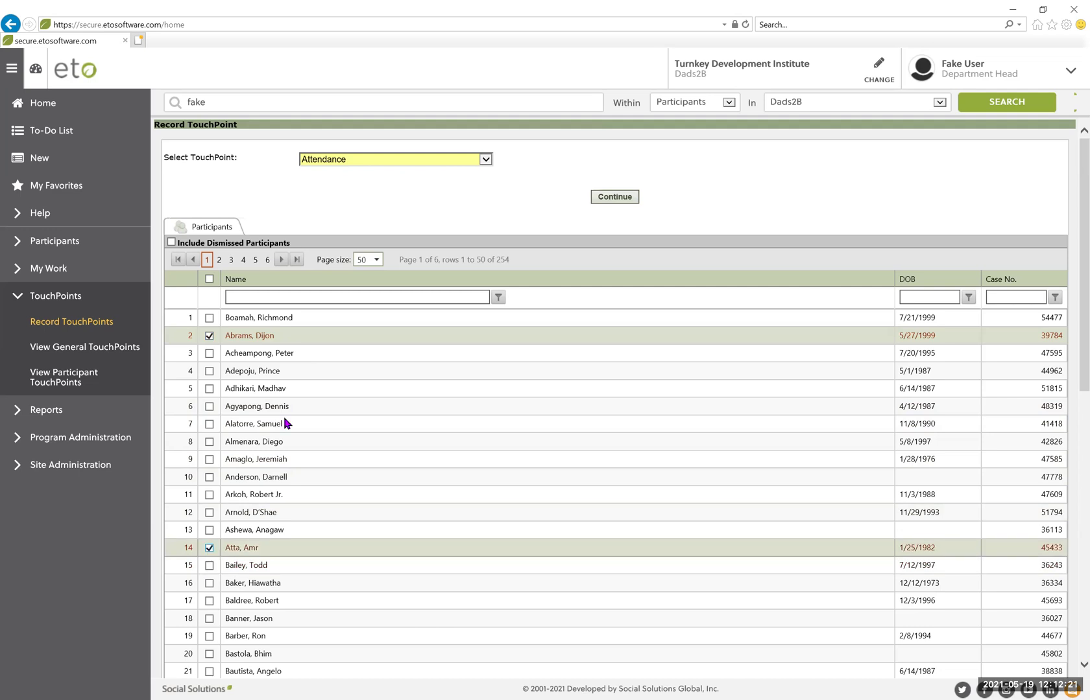
- Filter the participant list by a full last name and select the fourth match for the attendance
{"action": "left_click", "coordinate": [308, 297]}
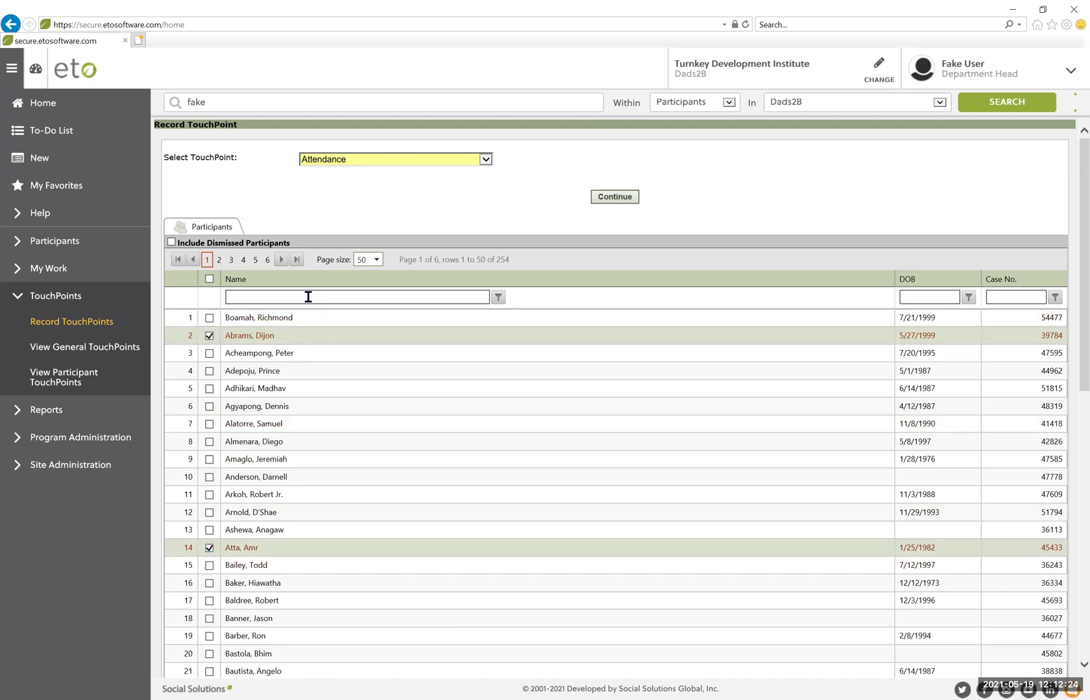
{"action": "type", "text": "smith"}
{"action": "key", "text": "Return"}
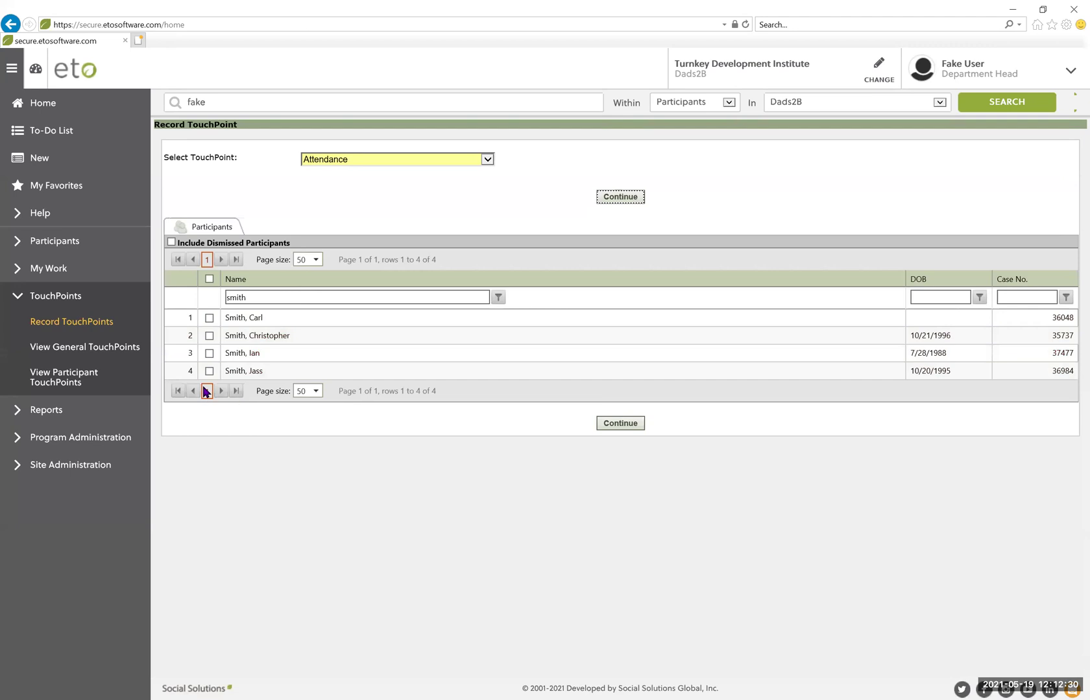
{"action": "left_click", "coordinate": [209, 372]}
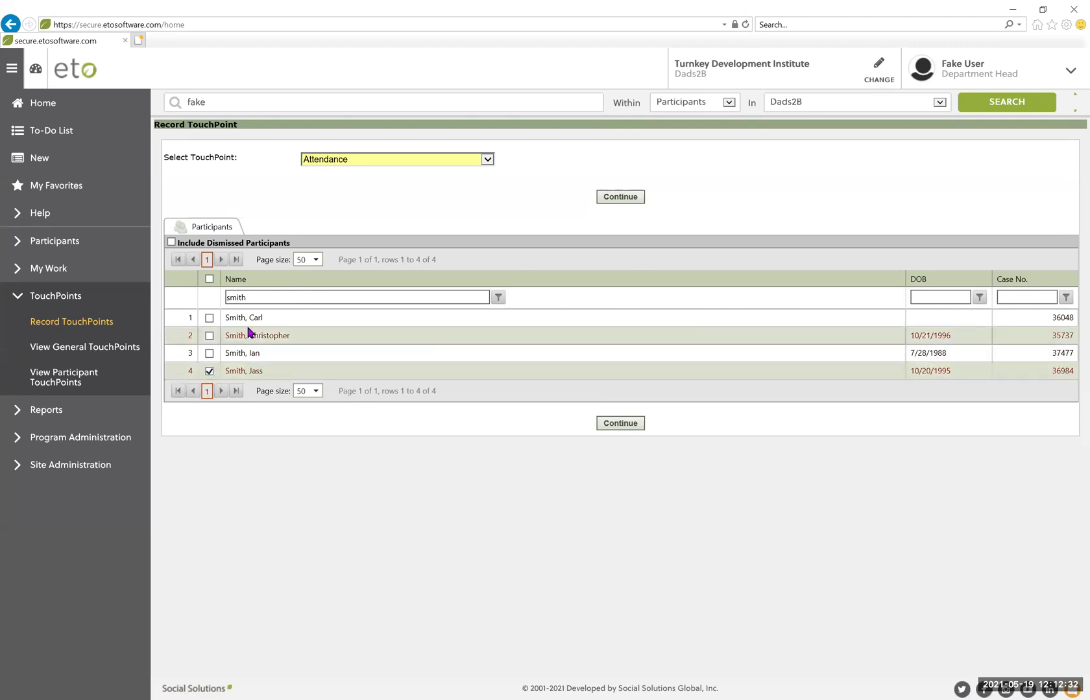
- Replace the name filter with "z" and add the participant in row 4 to the attendance selection
{"action": "left_click", "coordinate": [257, 297]}
{"action": "key", "text": "BackSpace"}
{"action": "key", "text": "BackSpace"}
{"action": "key", "text": "BackSpace"}
{"action": "key", "text": "BackSpace"}
{"action": "key", "text": "BackSpace"}
{"action": "type", "text": "z"}
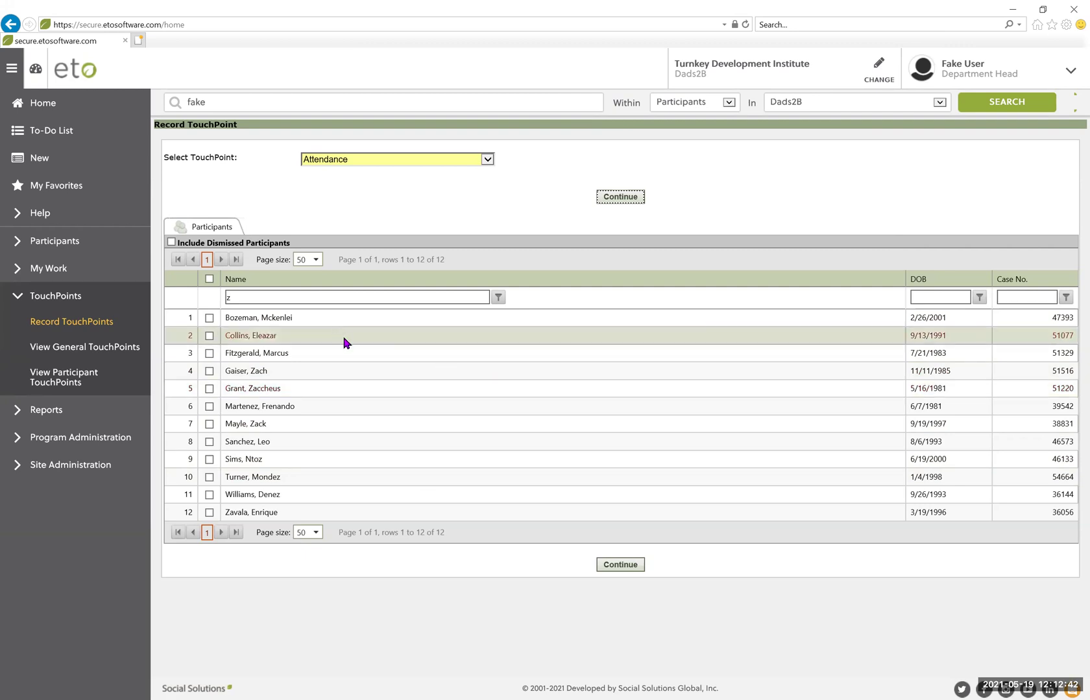
{"action": "left_click", "coordinate": [209, 372]}
- Filter the names by a partial last name, select the matching participant, and continue to the attendance form
{"action": "left_click", "coordinate": [256, 297]}
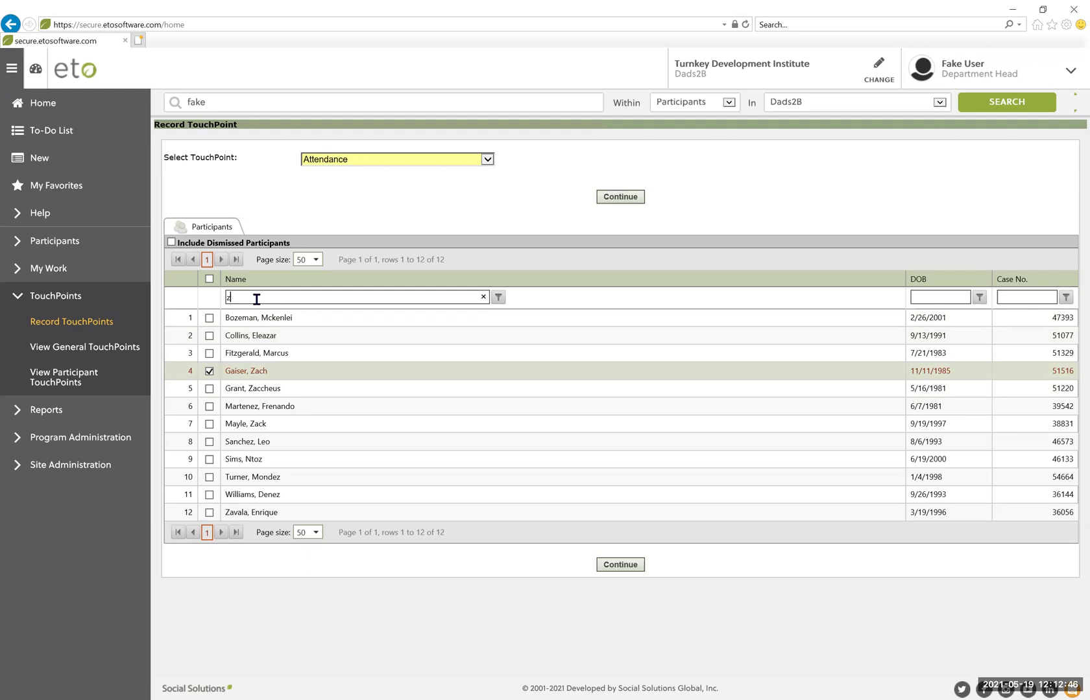
{"action": "key", "text": "BackSpace"}
{"action": "type", "text": "johns"}
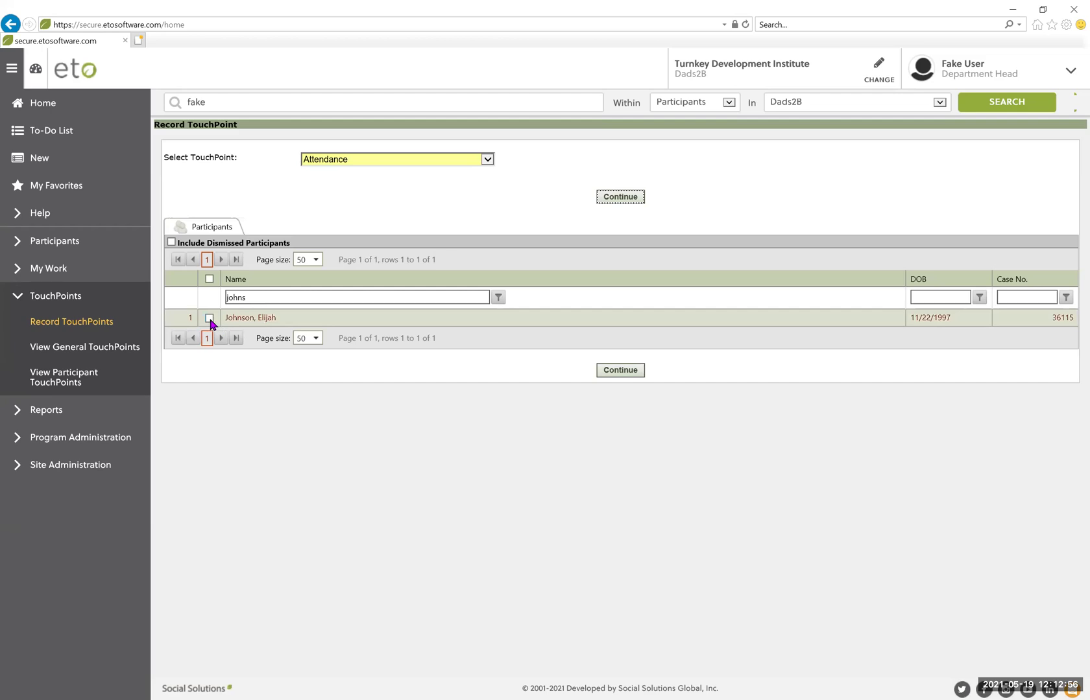
{"action": "left_click", "coordinate": [209, 317]}
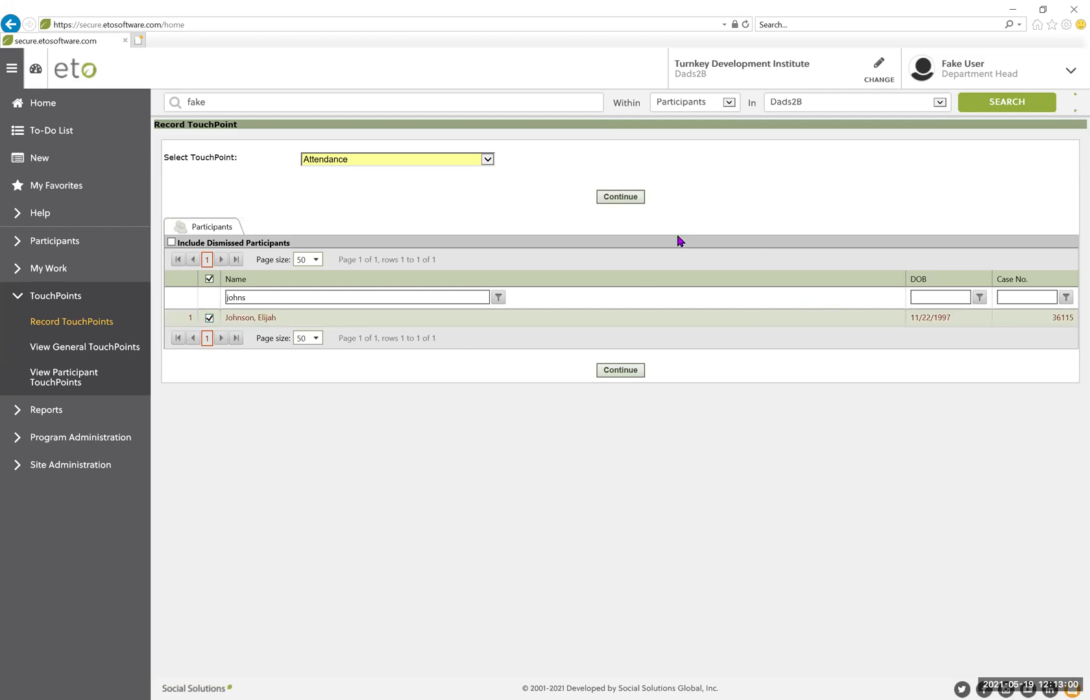
{"action": "left_click", "coordinate": [627, 202]}
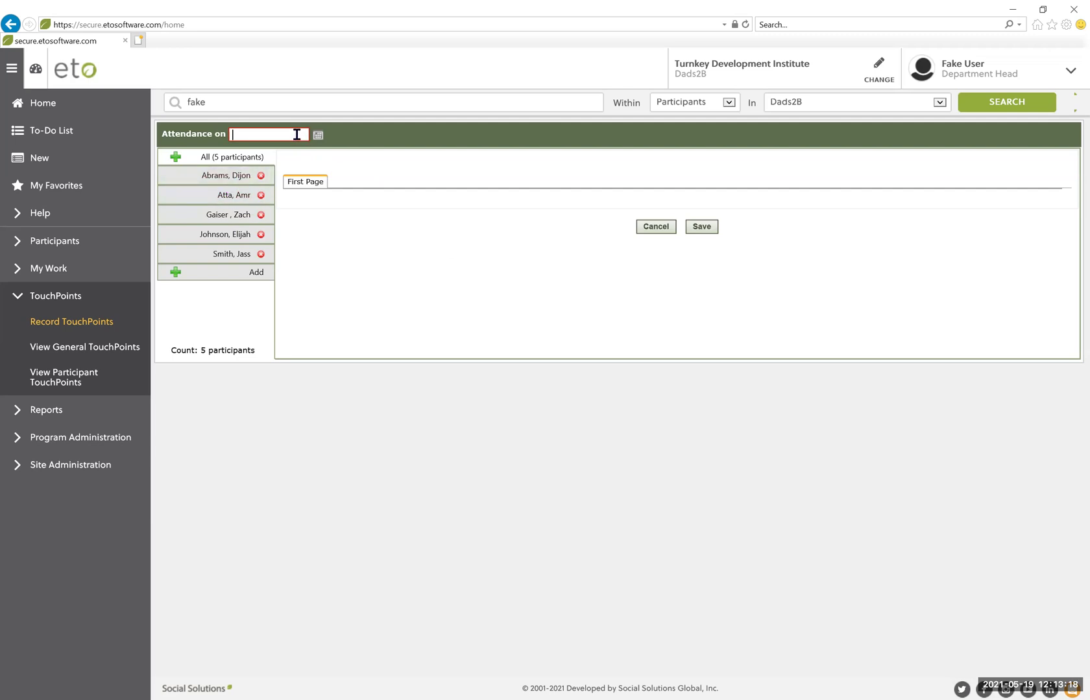
- Date the attendance 5/19/2021 and add the participant in row 7 of the full list to the group
{"action": "left_click", "coordinate": [318, 135]}
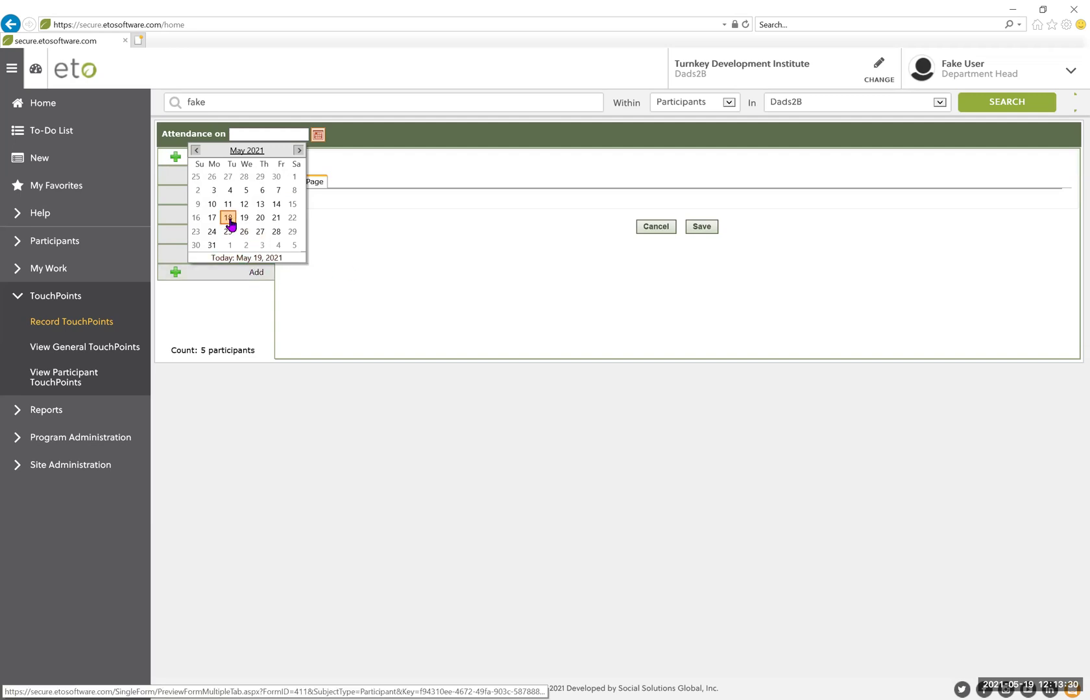
{"action": "left_click", "coordinate": [234, 260]}
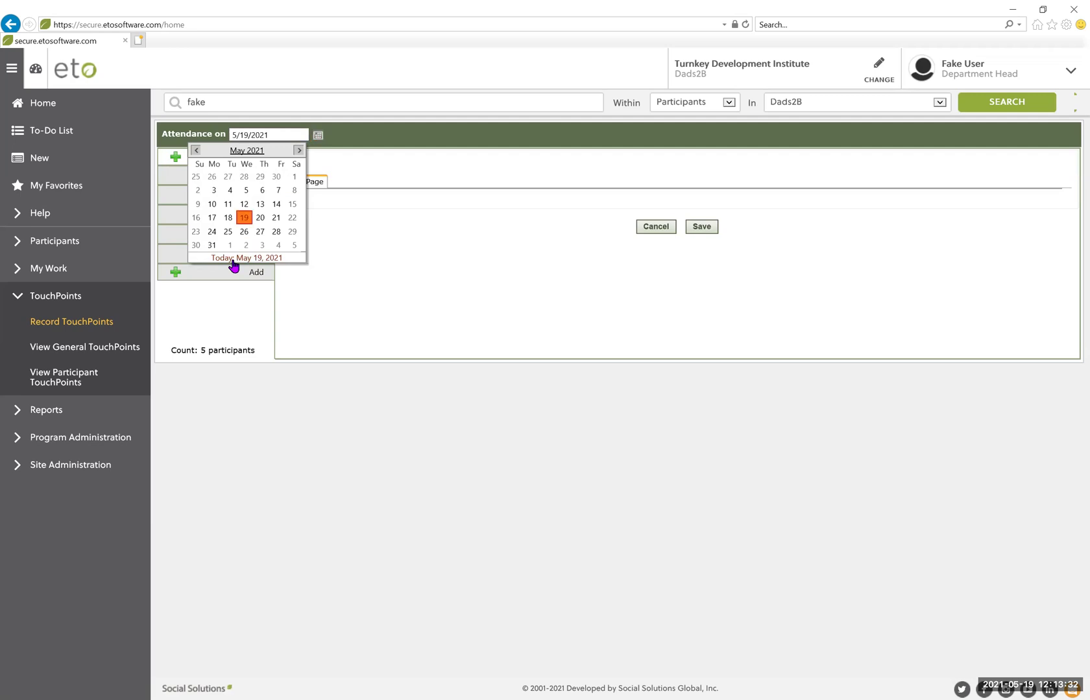
{"action": "left_click", "coordinate": [495, 320]}
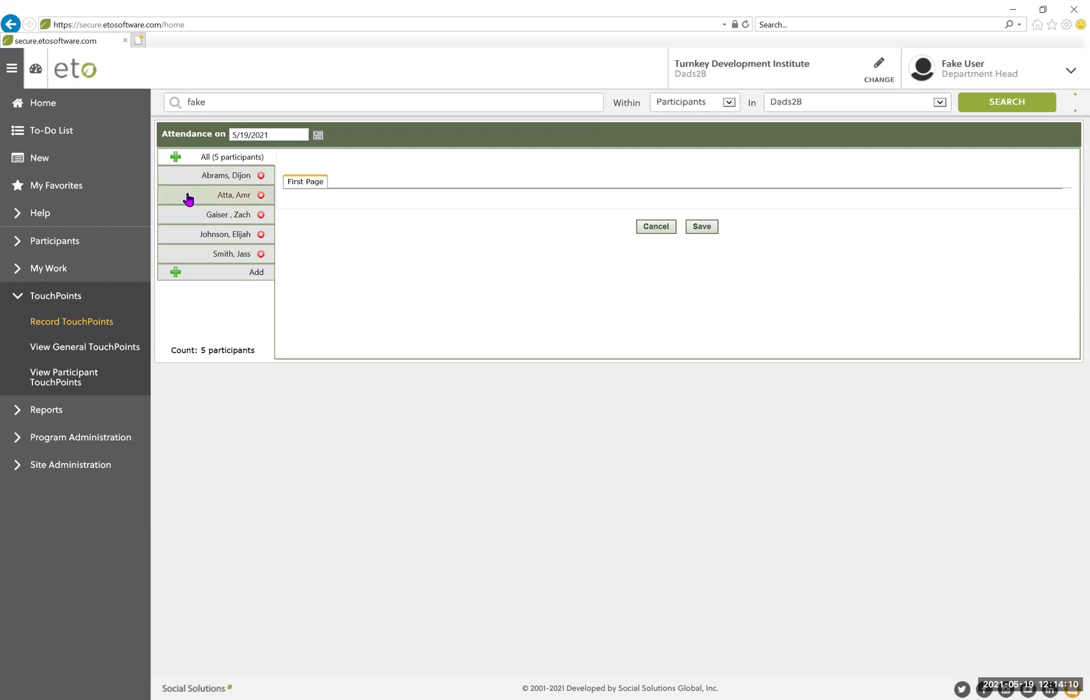
{"action": "left_click", "coordinate": [256, 273]}
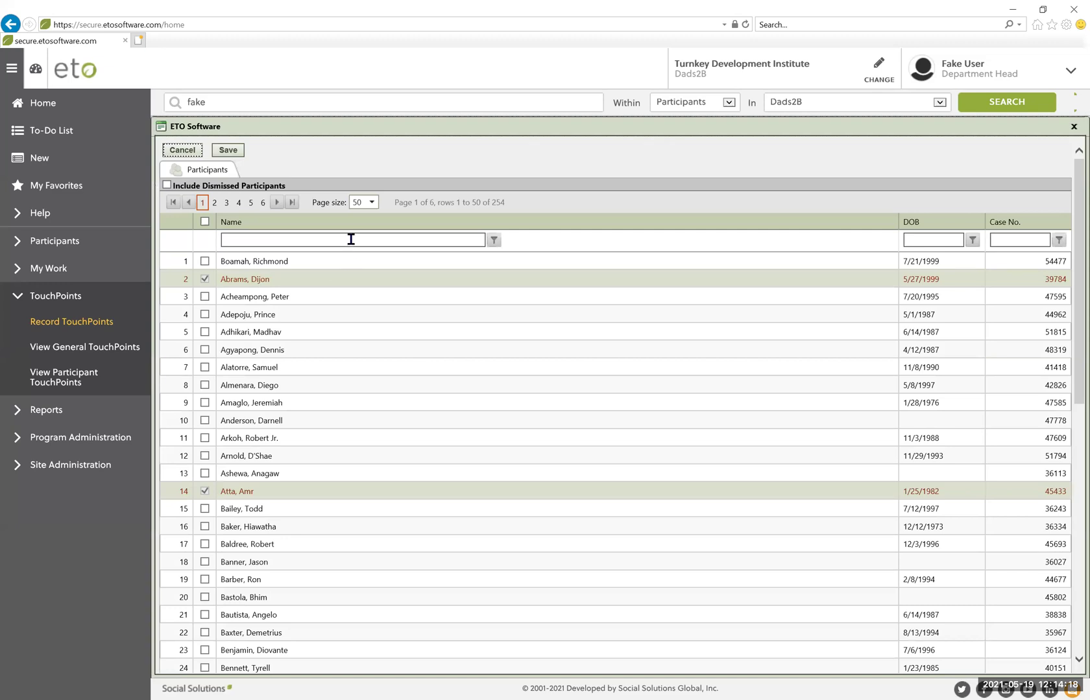
{"action": "left_click", "coordinate": [205, 367]}
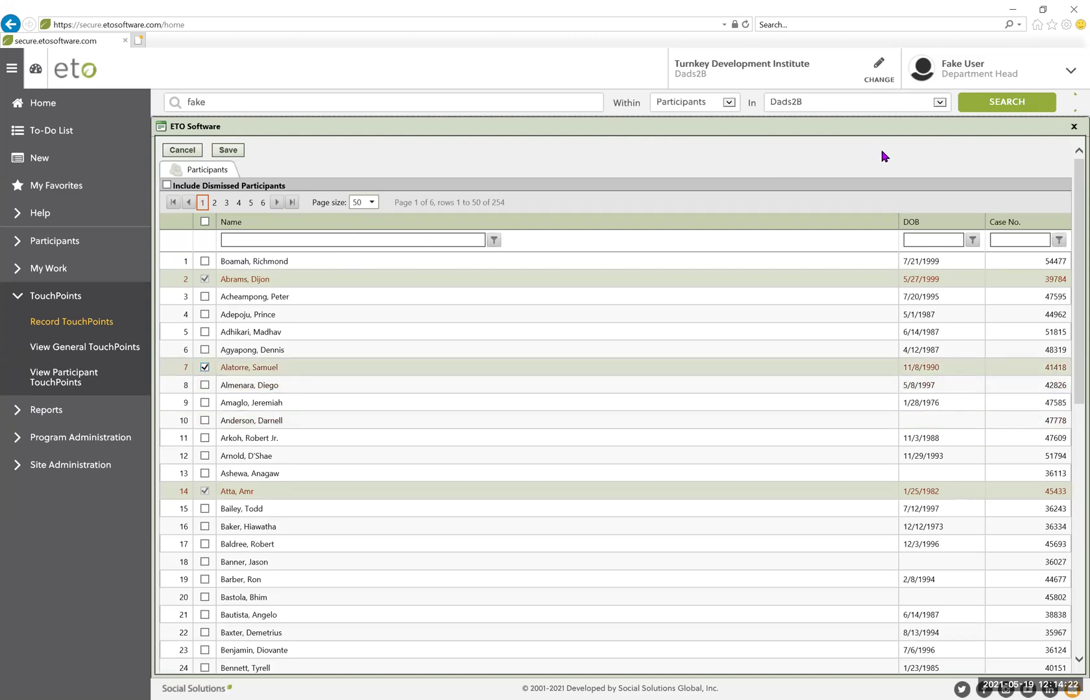
{"action": "left_click", "coordinate": [228, 151]}
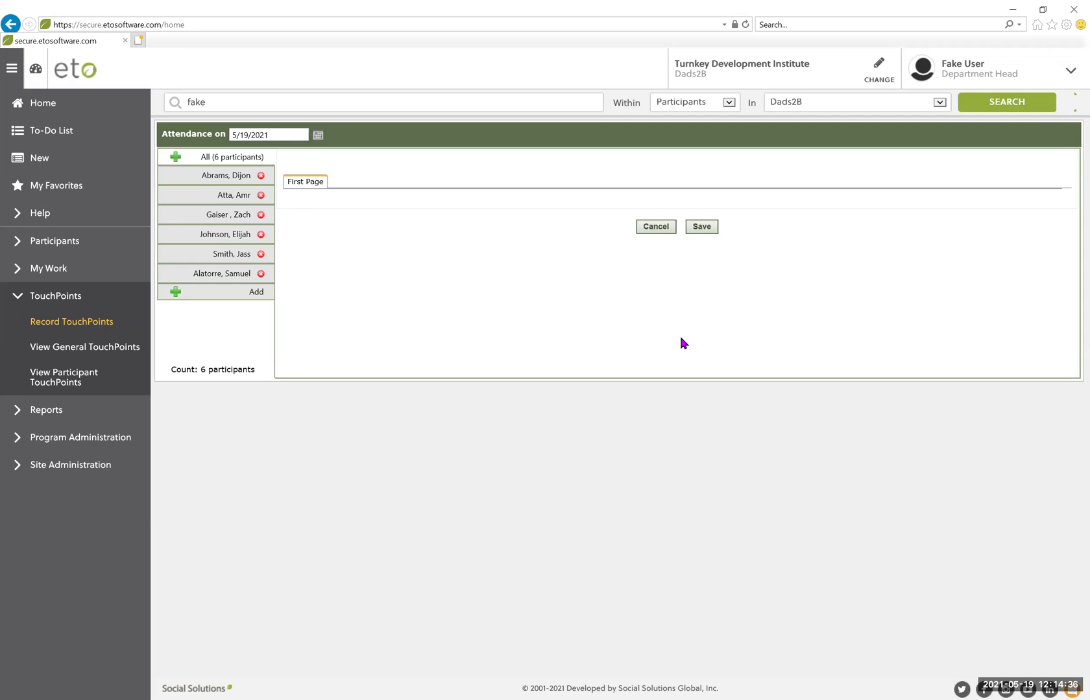
- Cancel the attendance entry without saving and return to the main dashboard
{"action": "left_click", "coordinate": [654, 234]}
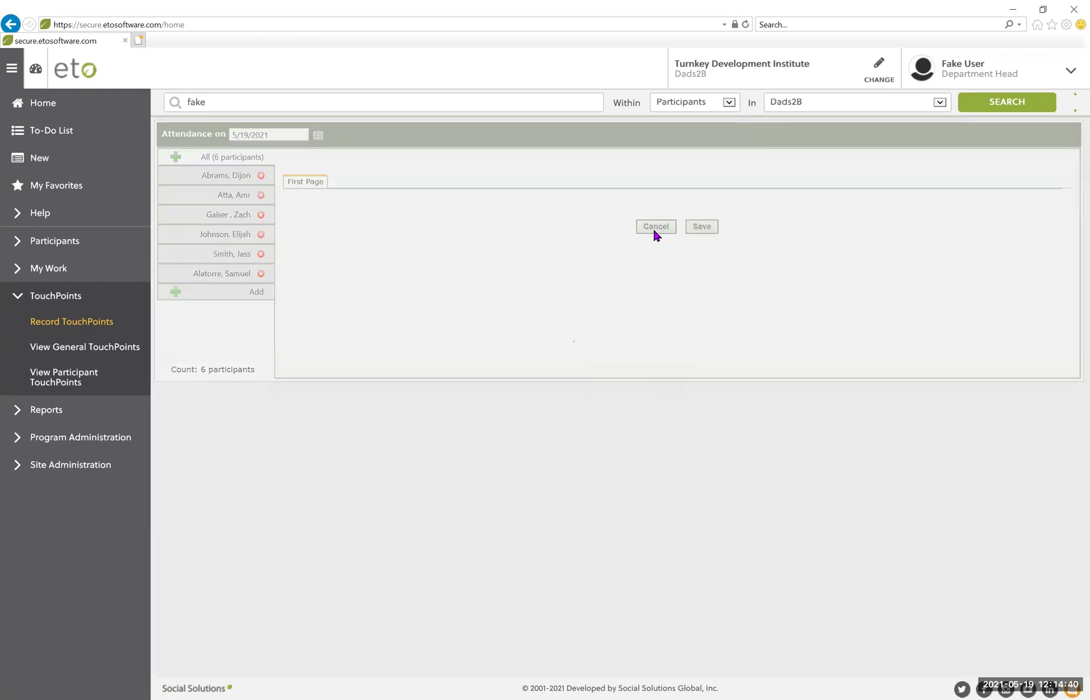
{"action": "left_click", "coordinate": [35, 68]}
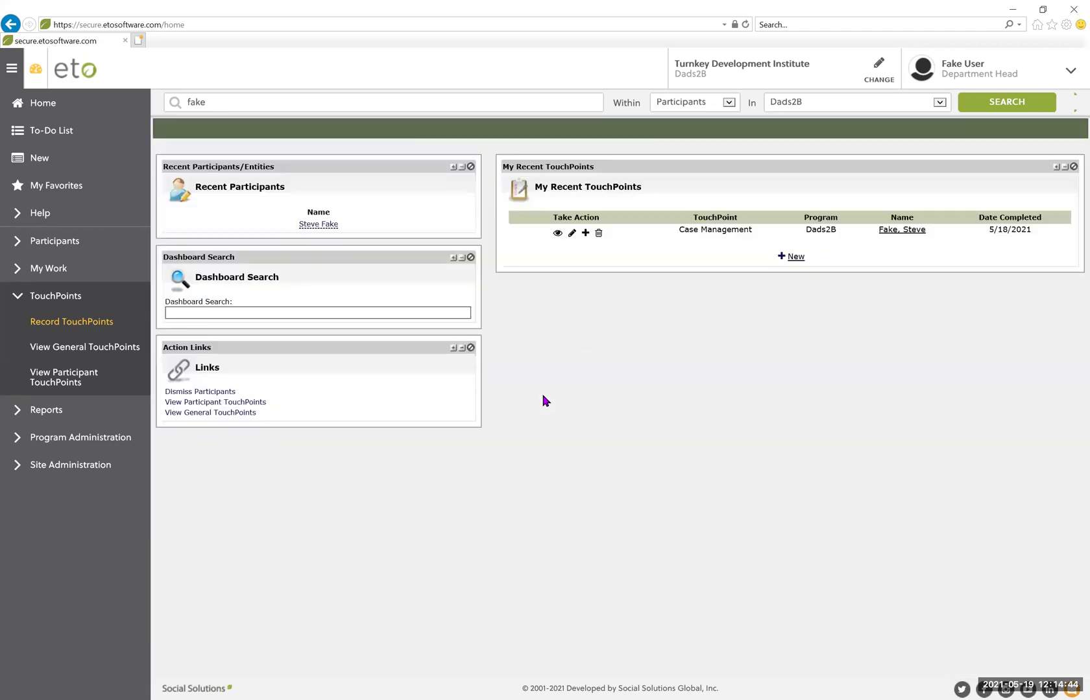